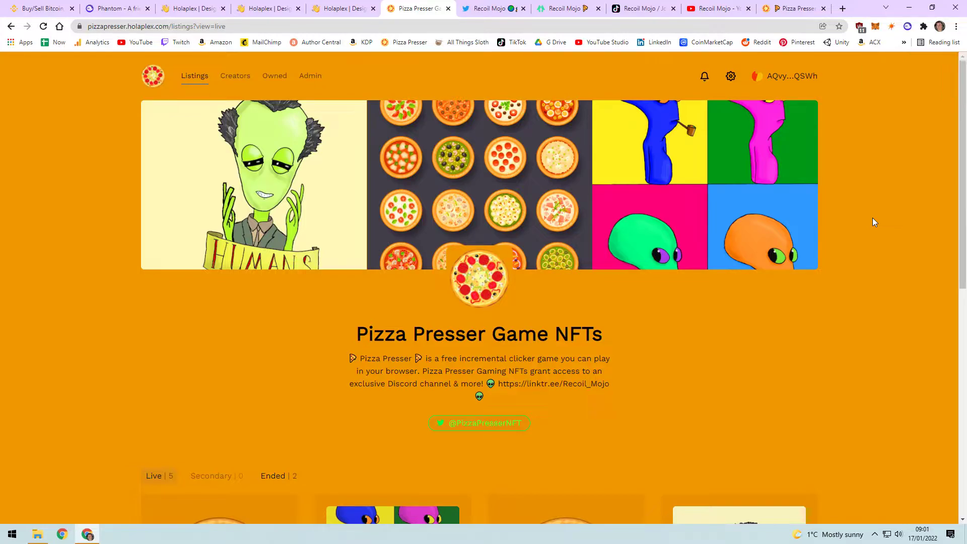
# Glance at the Pizza Presser game, then return to the Pizza Presser Game NFTs store
pyautogui.click(804, 8)
pyautogui.scroll(-2, 603, 260)
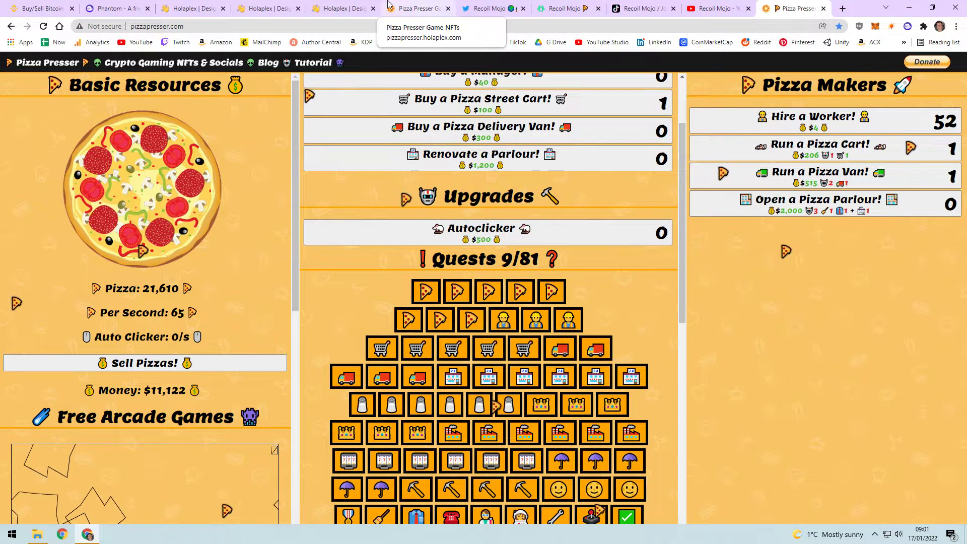
pyautogui.click(347, 8)
pyautogui.click(388, 6)
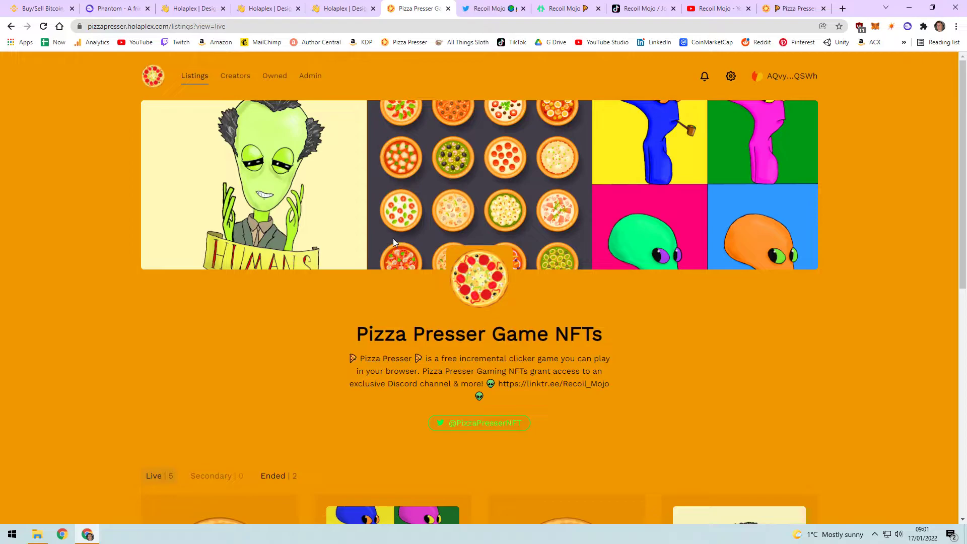
# Check today's cryptocurrency prices on CoinMarketCap in a new tab, then return to Holaplex
pyautogui.click(842, 8)
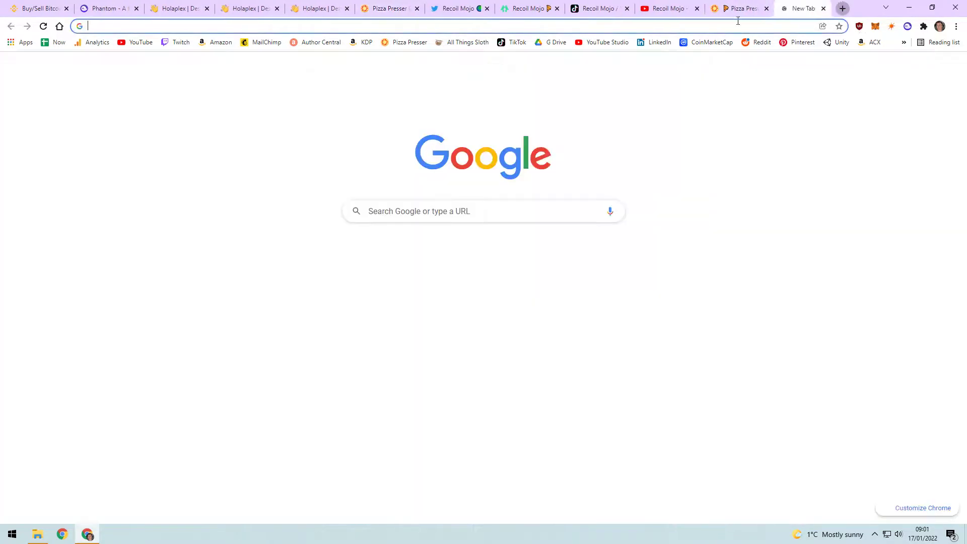
pyautogui.click(696, 44)
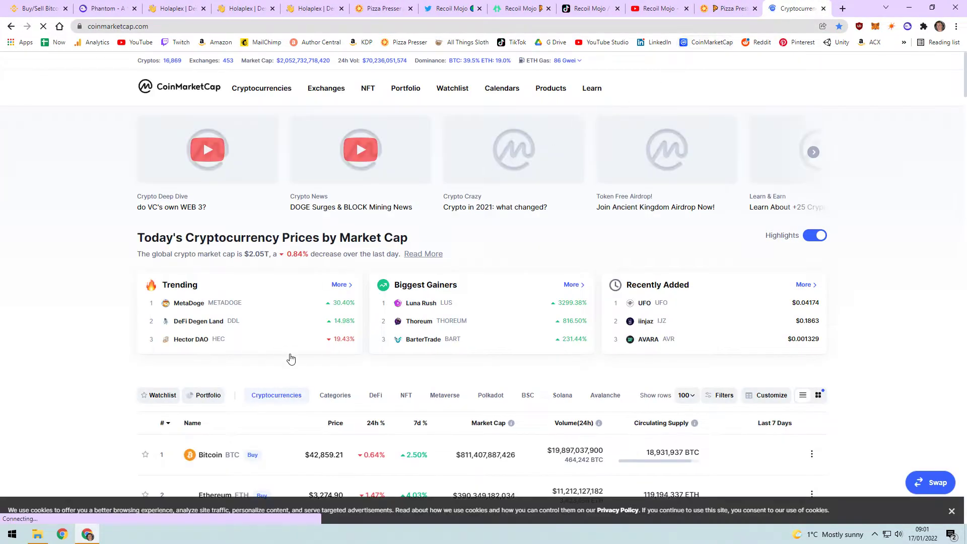
pyautogui.scroll(-5, 282, 373)
pyautogui.scroll(-1, 216, 406)
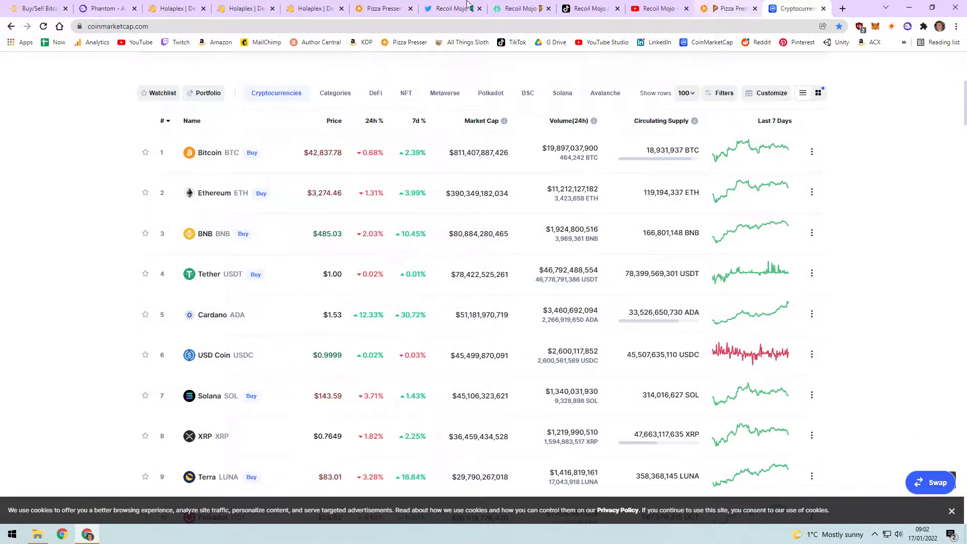
pyautogui.click(330, 7)
# Review the store's five live listings and the $1.12 Phantom balance, then go to Binance
pyautogui.click(383, 8)
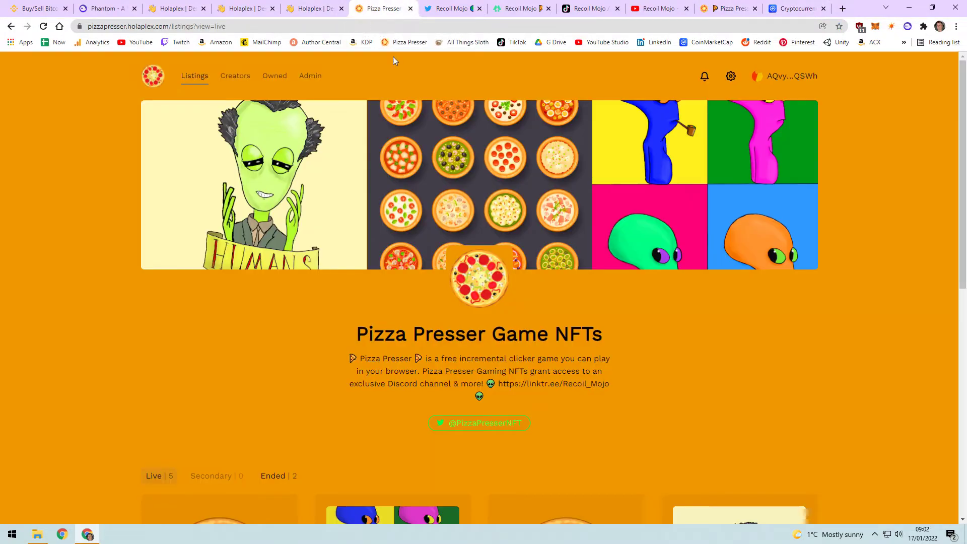
pyautogui.scroll(-6, 255, 242)
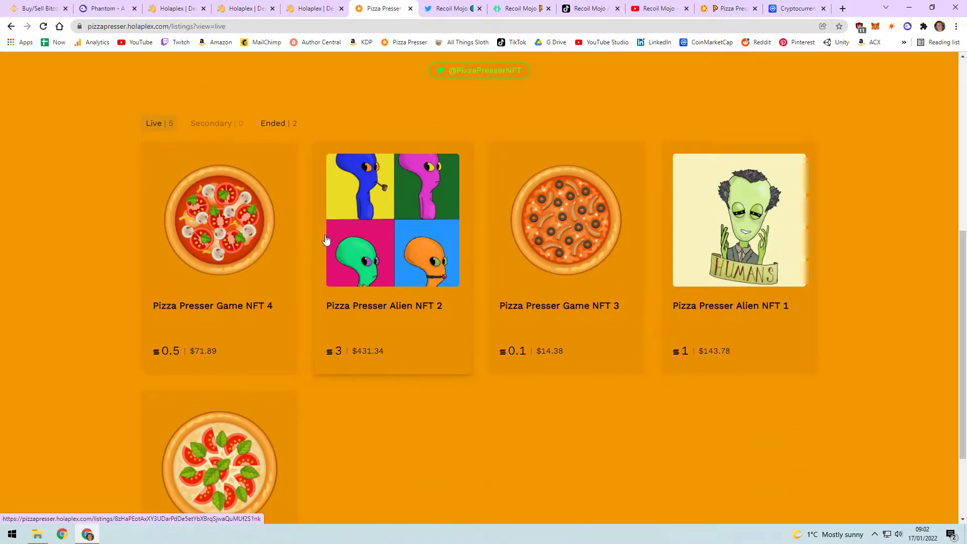
pyautogui.click(907, 26)
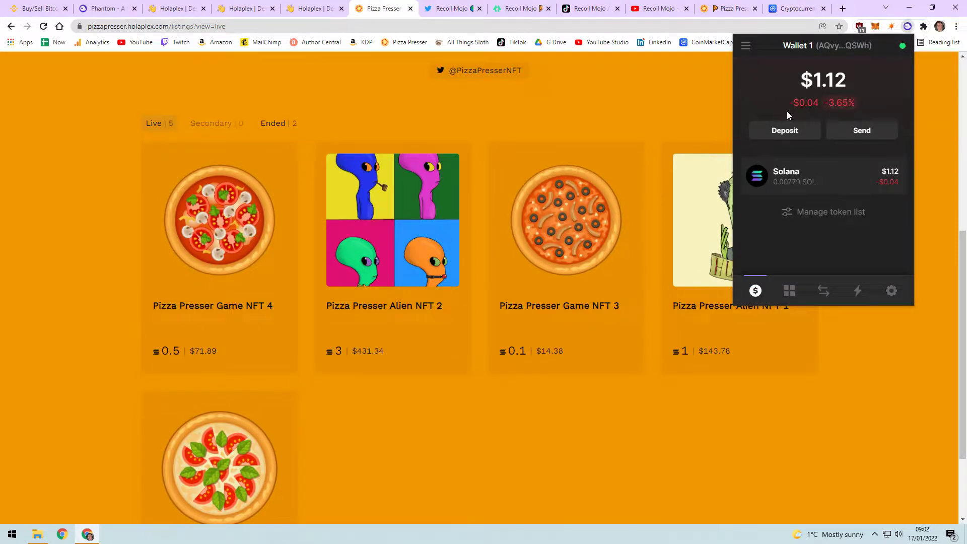
pyautogui.click(593, 96)
pyautogui.scroll(6, 588, 96)
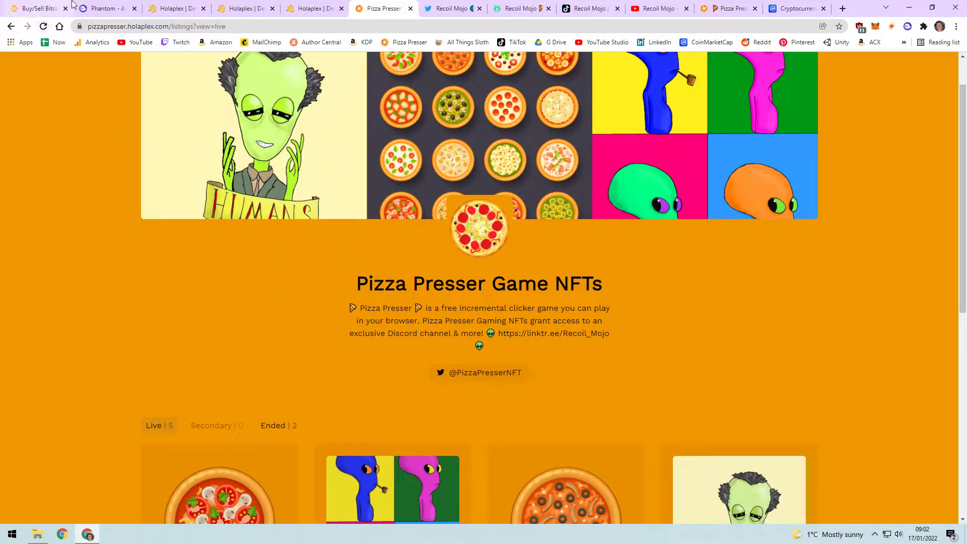
pyautogui.click(47, 9)
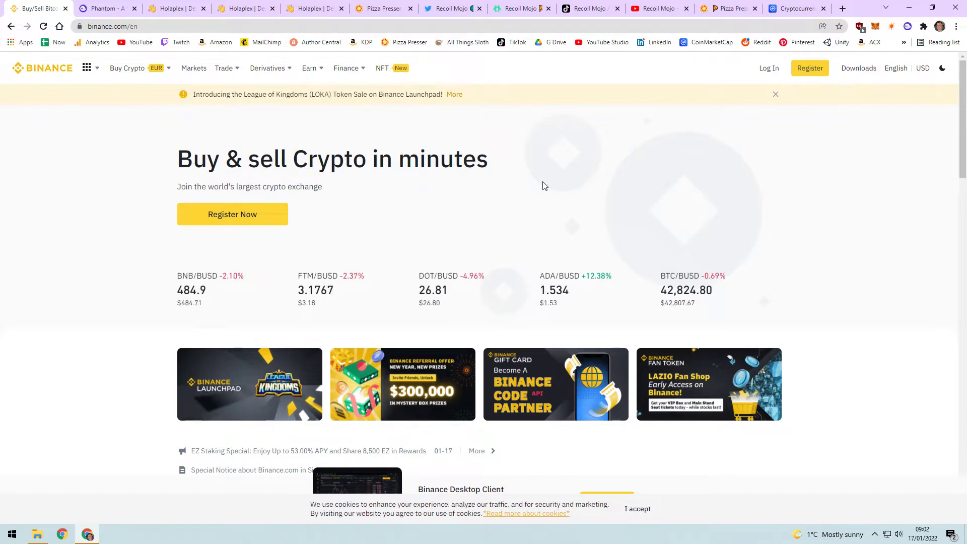
# Visit the Recoil Mojo link page, return to Binance, then move to the Phantom website
pyautogui.click(534, 6)
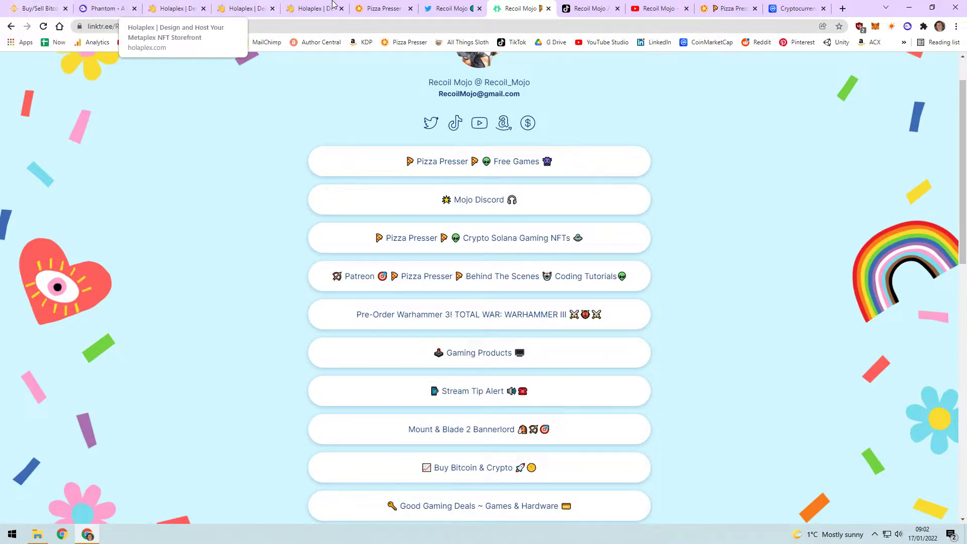
pyautogui.click(27, 6)
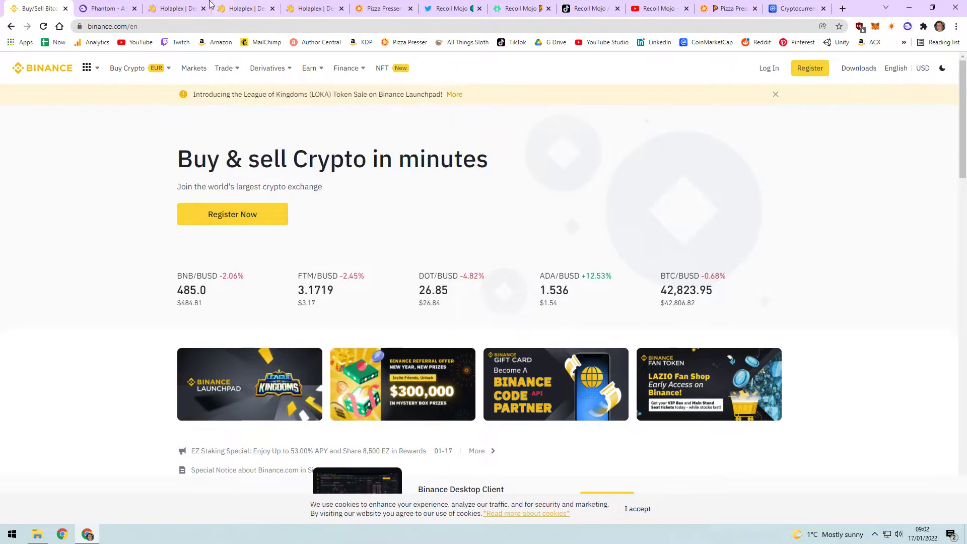
pyautogui.click(99, 6)
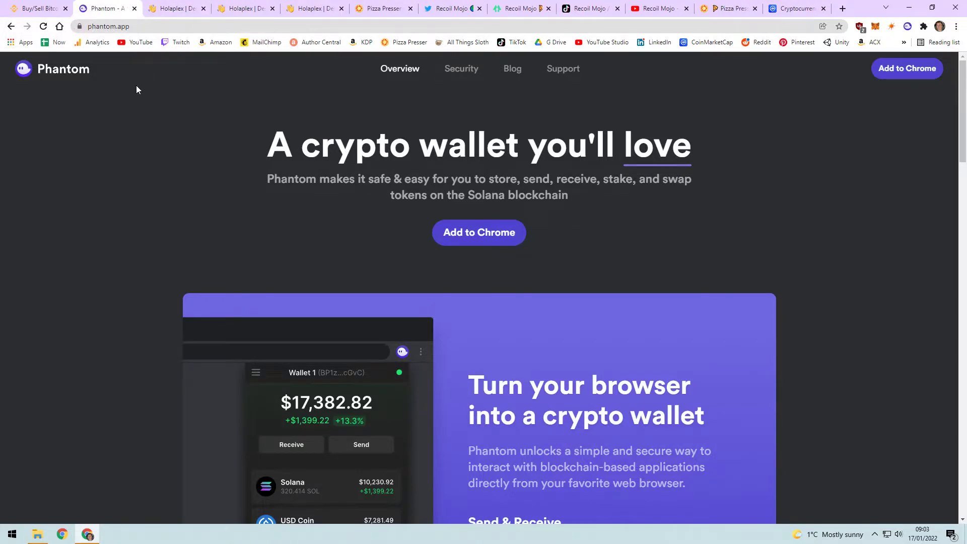
# View the wallet's Pizza Presser collectibles (two aliens and a pizza), then go to Holaplex
pyautogui.click(907, 26)
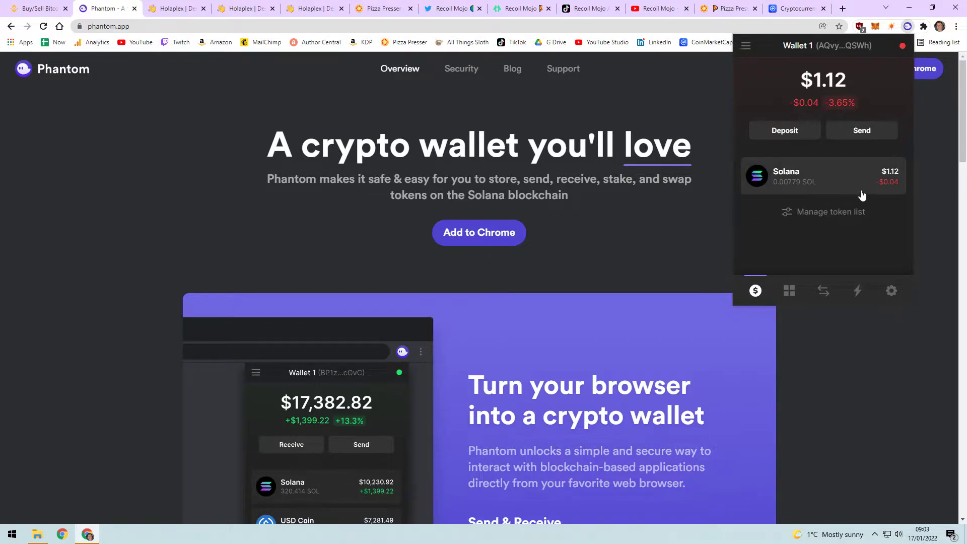
pyautogui.click(789, 297)
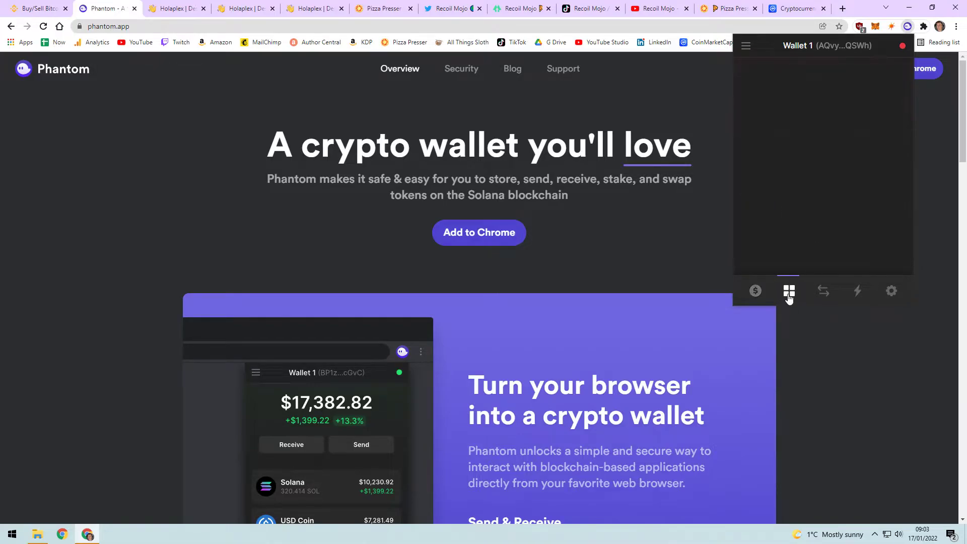
pyautogui.click(798, 123)
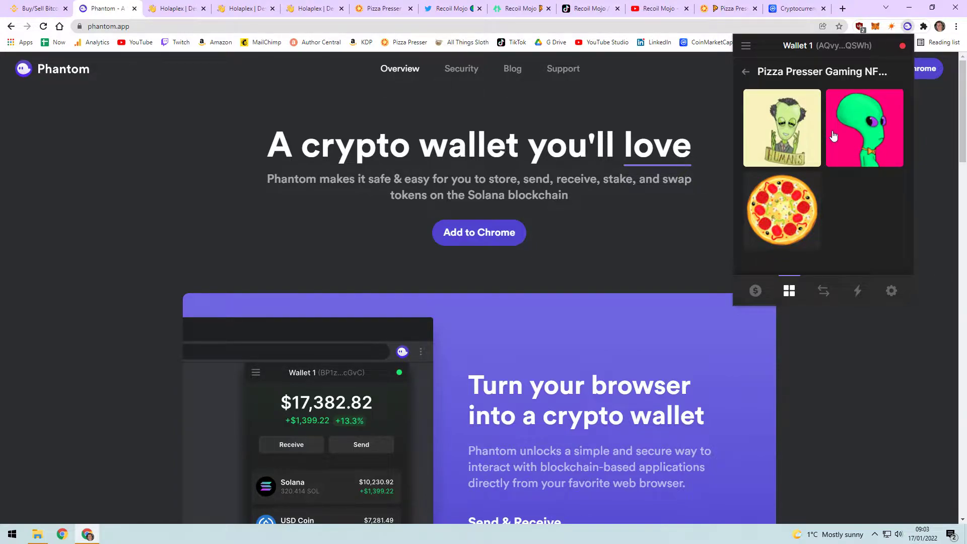
pyautogui.click(181, 10)
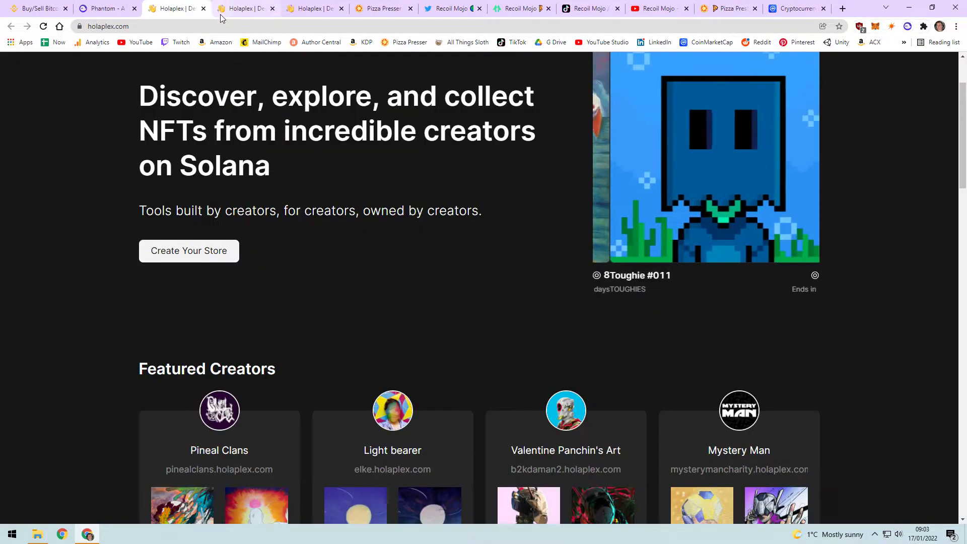
# Return from the Phantom site to the Holaplex homepage
pyautogui.scroll(2, 255, 167)
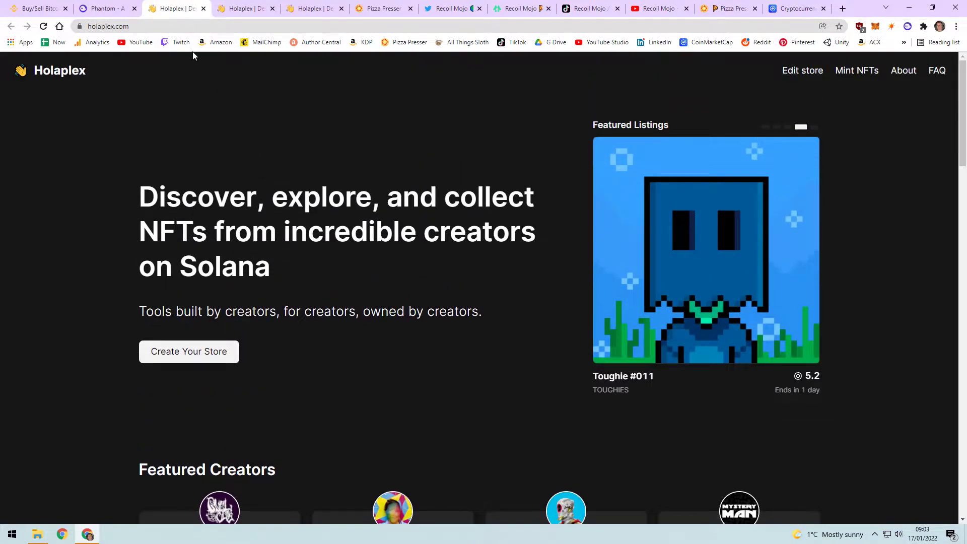
pyautogui.click(98, 6)
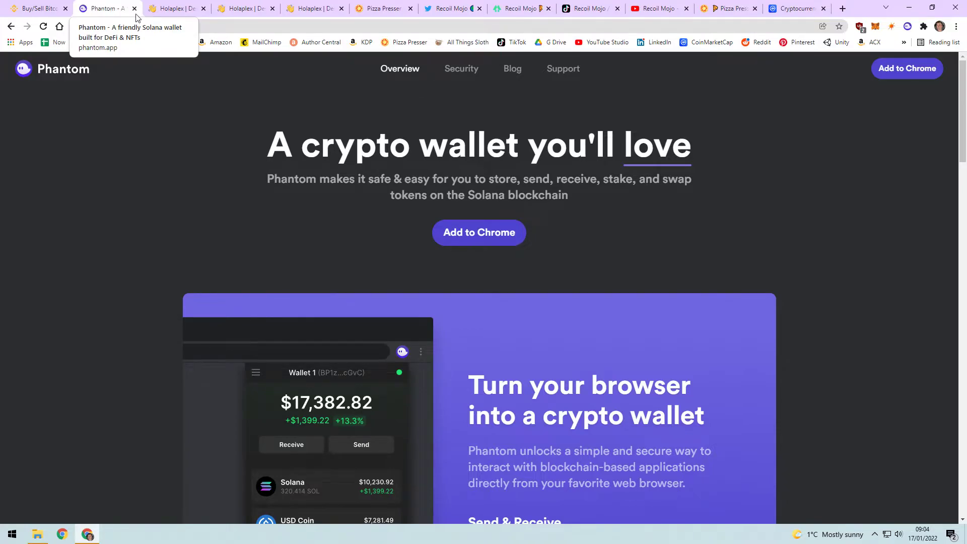
pyautogui.click(171, 6)
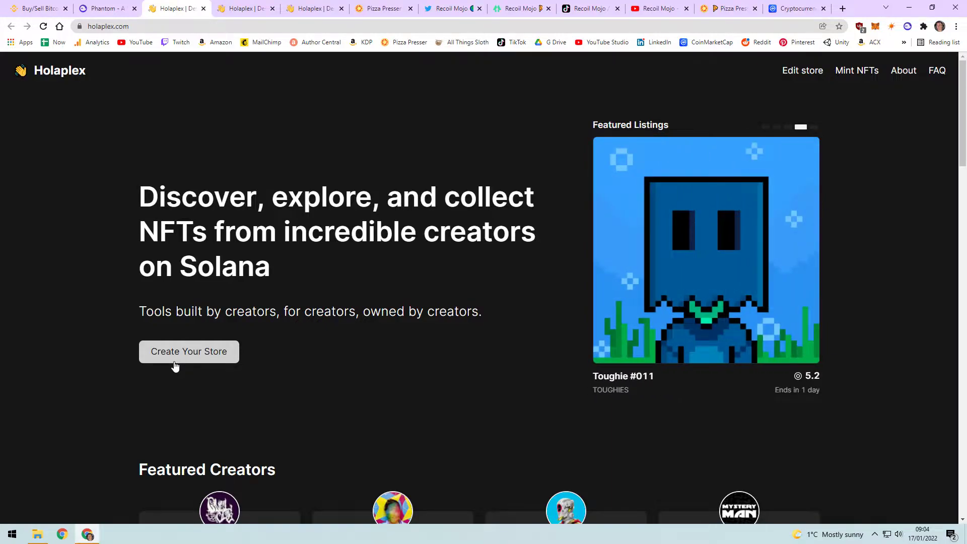
# Browse the Current listings auctions and check the Filter options, keeping Auctions selected
pyautogui.scroll(-10, 175, 366)
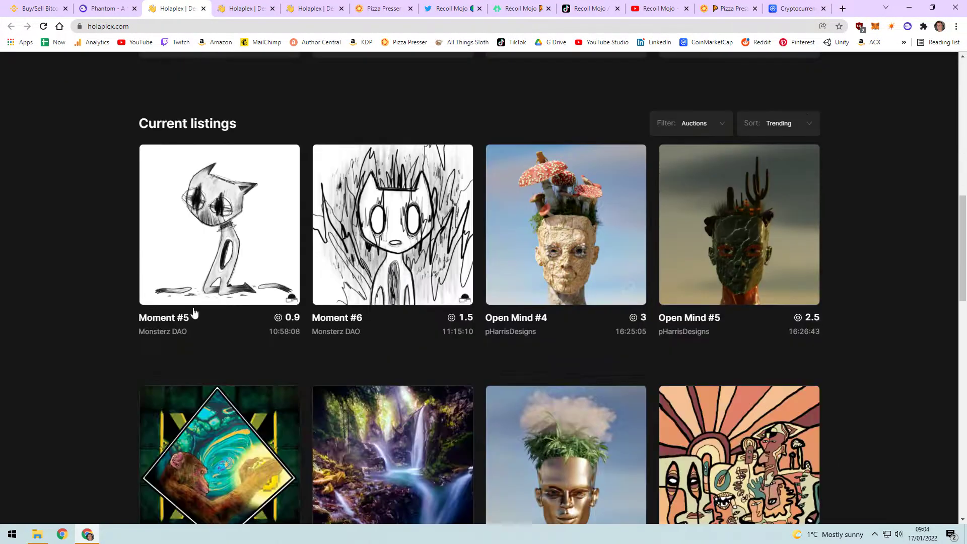
pyautogui.scroll(-2, 91, 200)
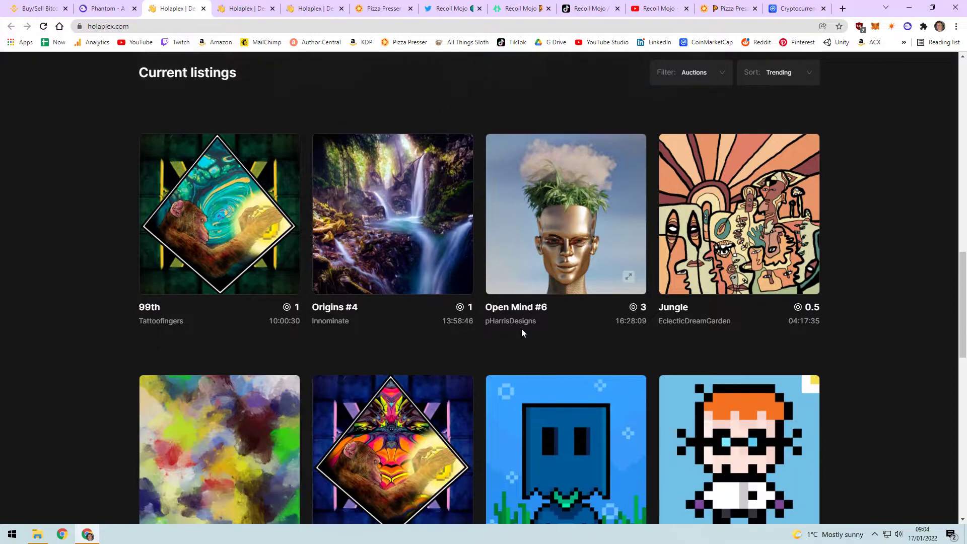
pyautogui.scroll(-9, 474, 395)
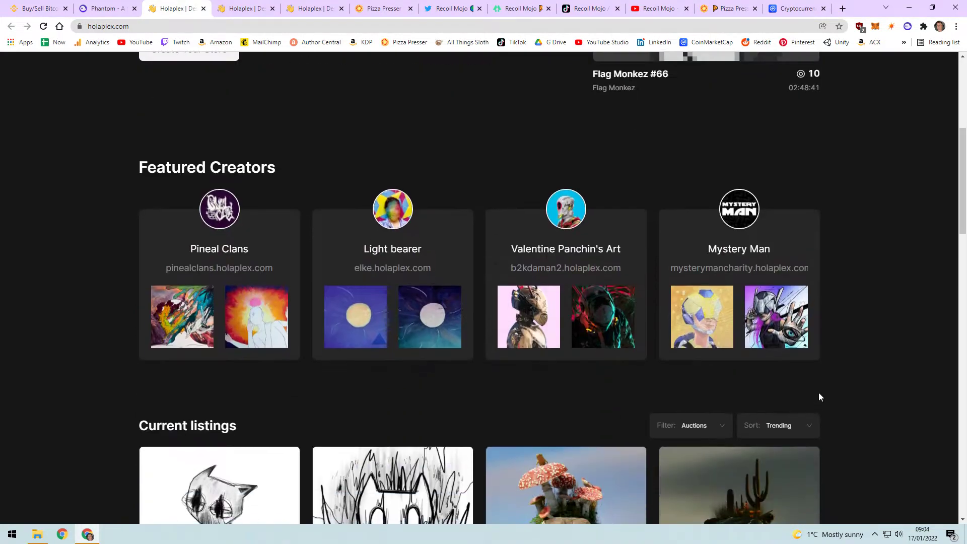
pyautogui.click(690, 181)
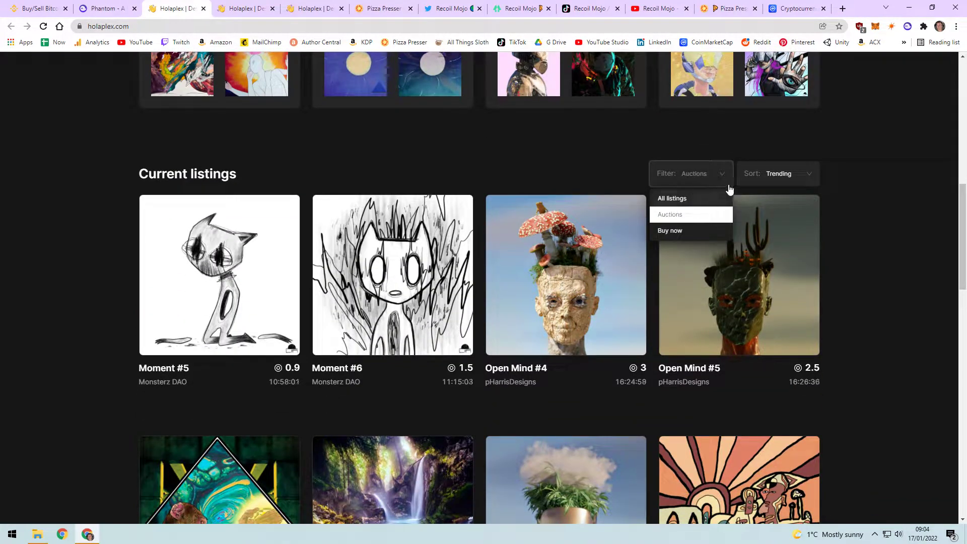
pyautogui.click(452, 392)
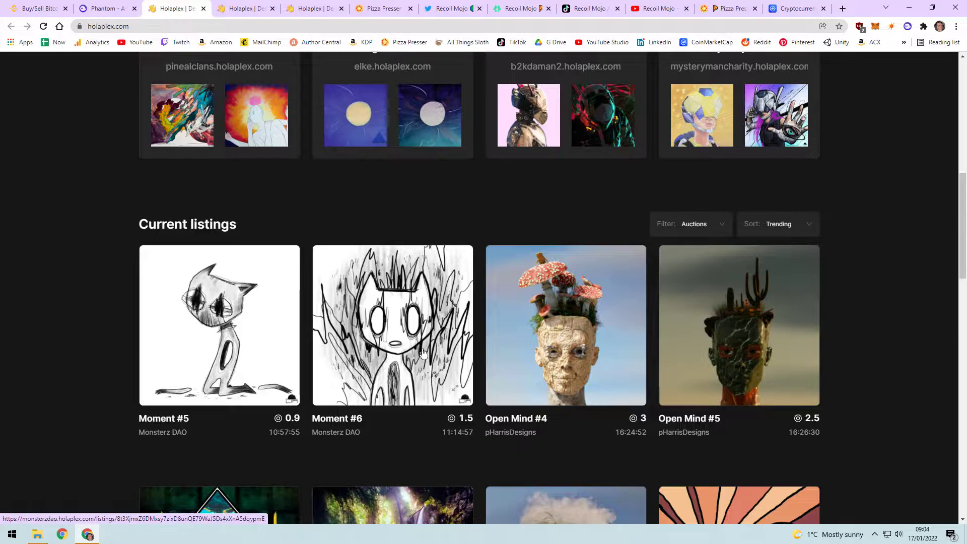
pyautogui.click(244, 5)
pyautogui.click(312, 8)
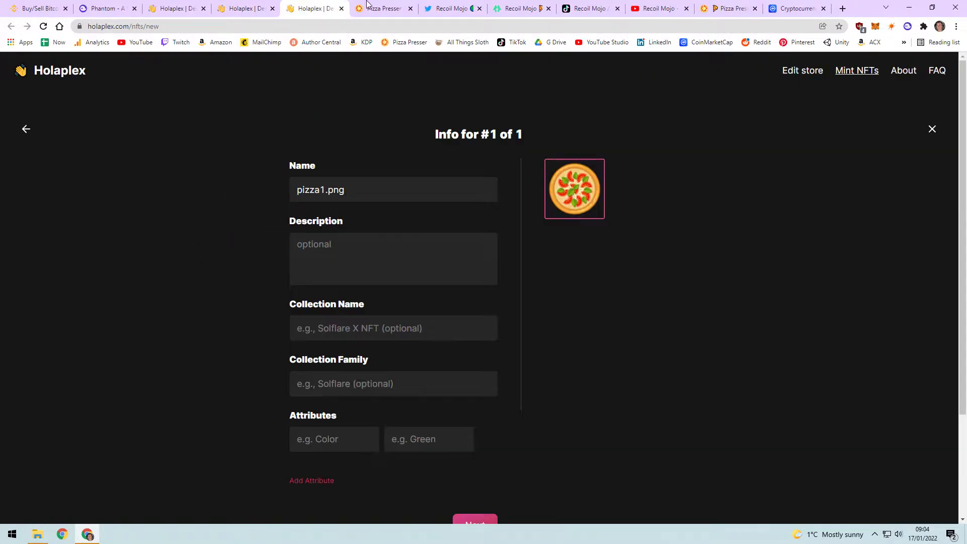
# Open the Pizza Presser Game NFTs store and view its ended listings
pyautogui.click(385, 8)
pyautogui.scroll(-4, 397, 121)
pyautogui.click(289, 226)
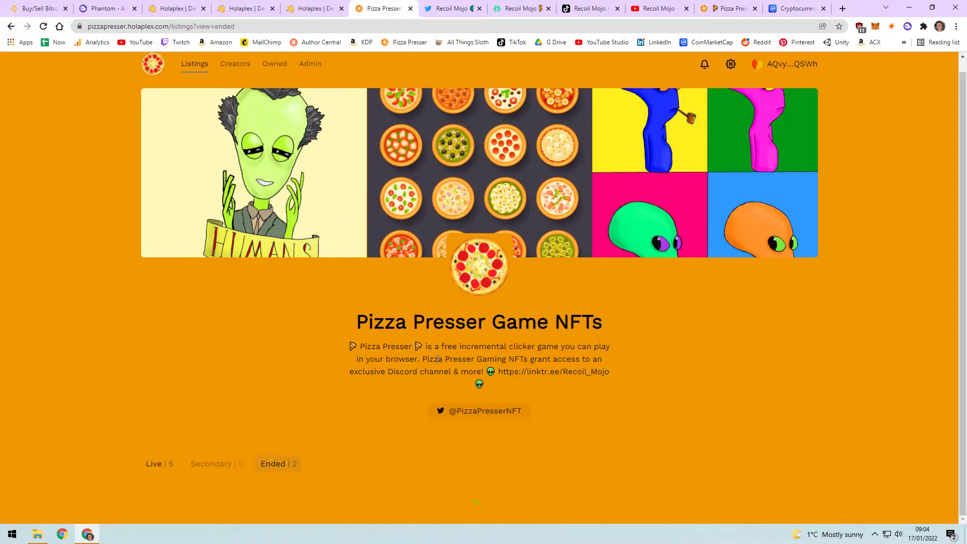
pyautogui.scroll(-5, 303, 415)
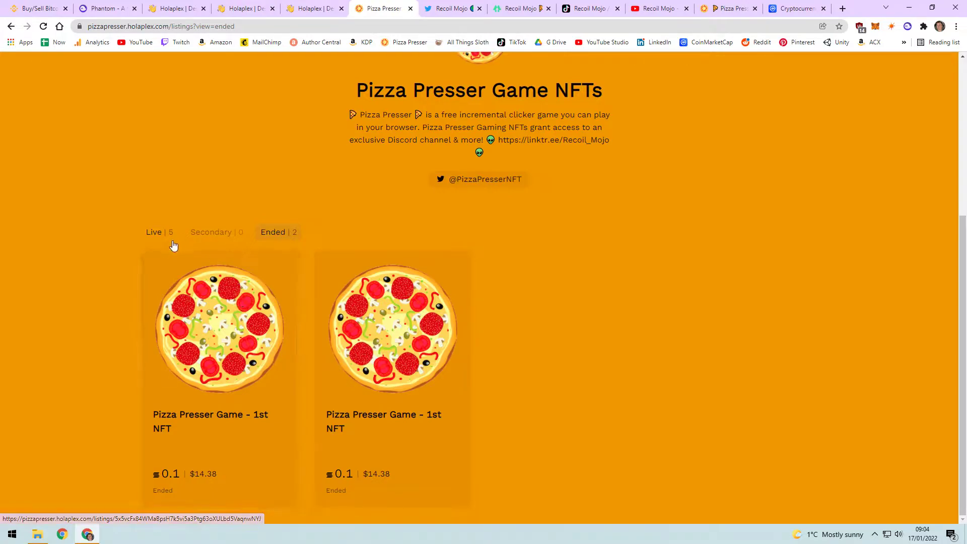
# Browse the store's live listing cards, then go back to the Holaplex home page
pyautogui.click(154, 232)
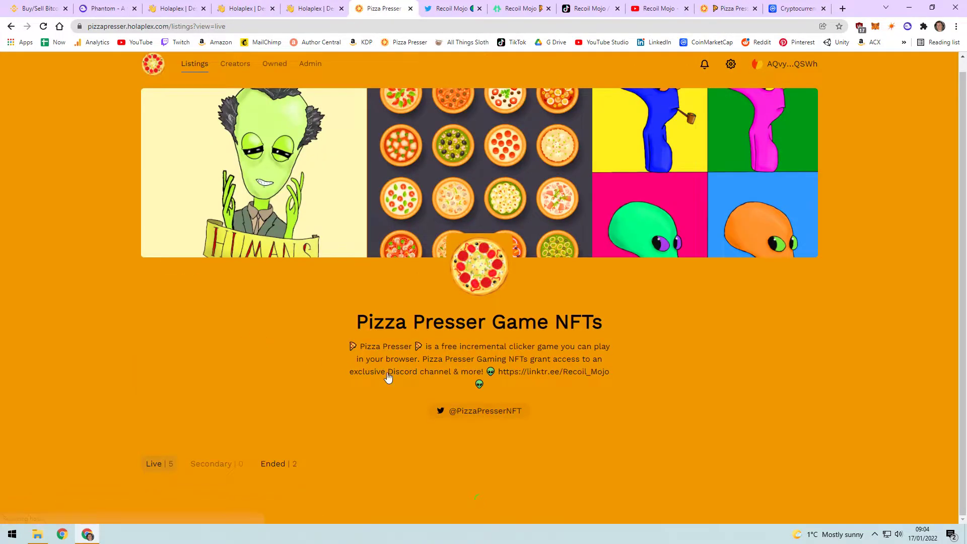
pyautogui.scroll(-8, 433, 383)
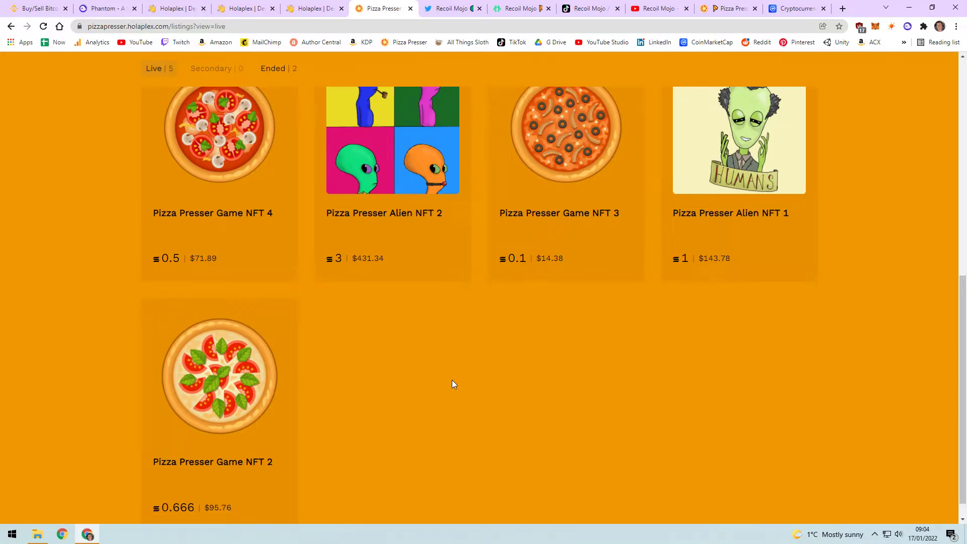
pyautogui.scroll(3, 451, 380)
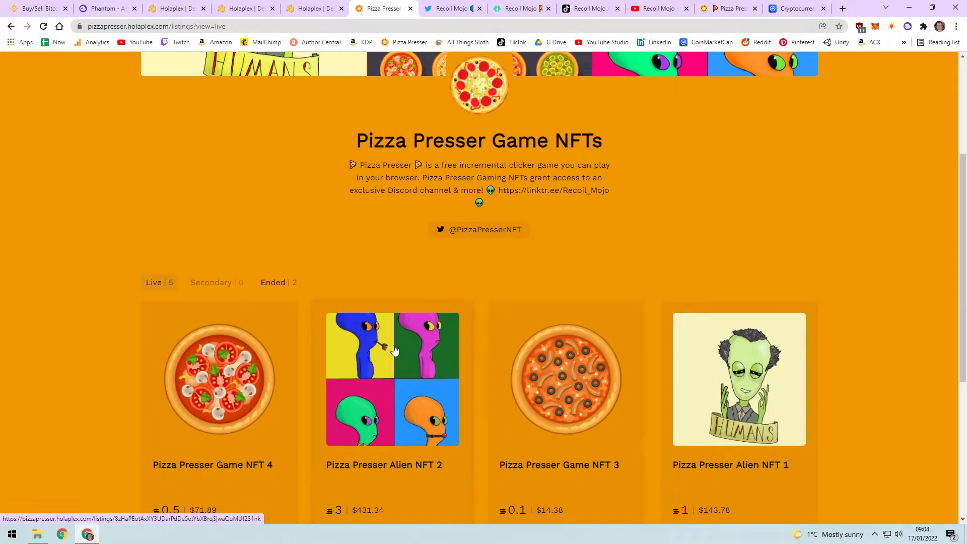
pyautogui.scroll(2, 322, 314)
pyautogui.scroll(3, 322, 315)
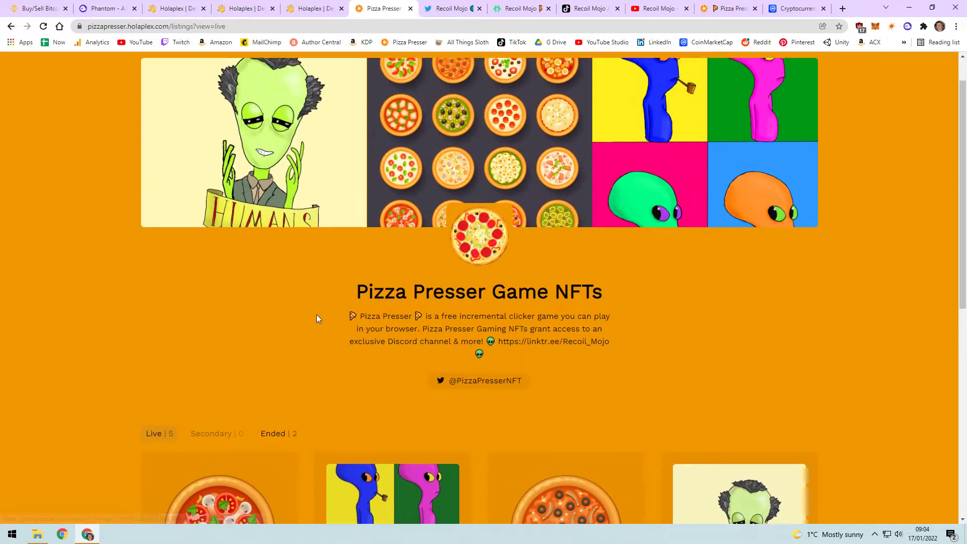
pyautogui.click(298, 4)
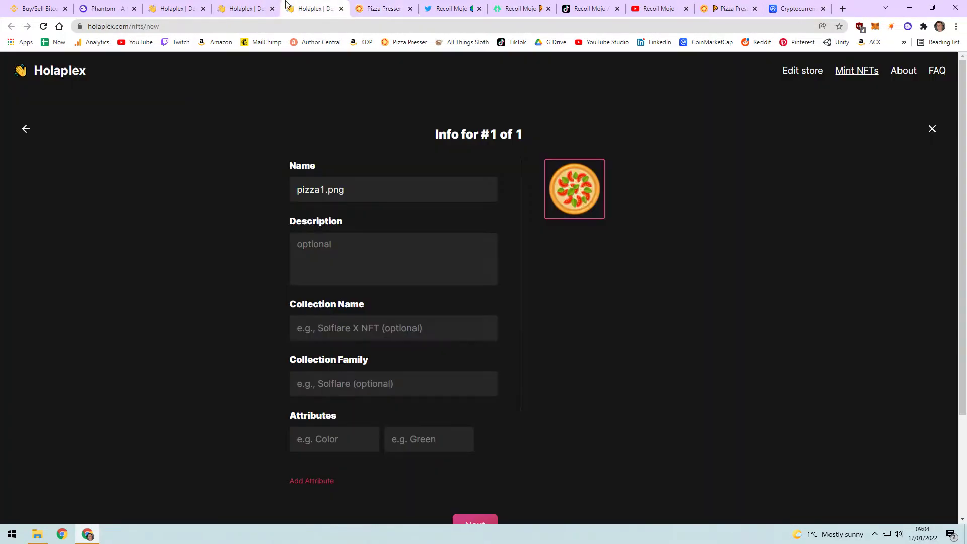
pyautogui.click(242, 8)
pyautogui.click(176, 8)
pyautogui.scroll(10, 841, 290)
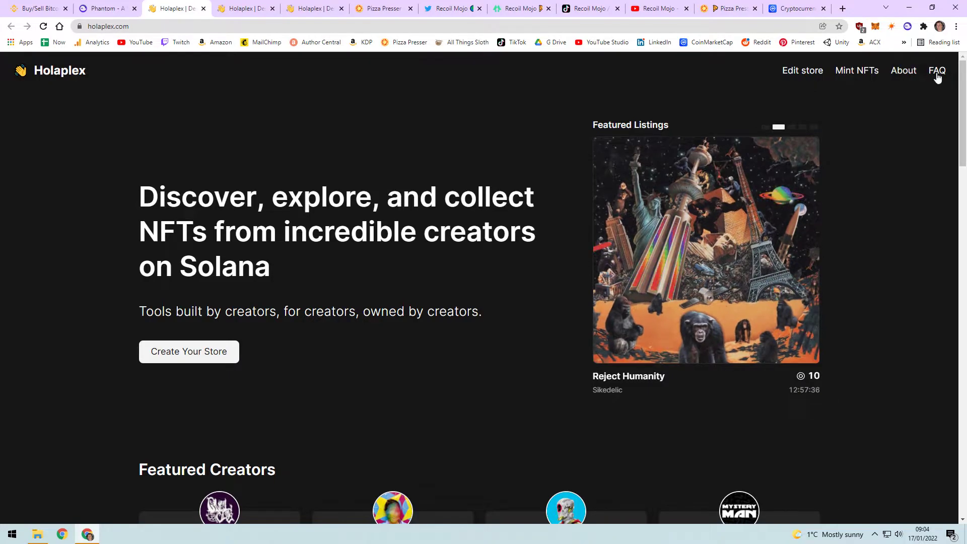
# Look over the 'Style your store' theme page down to Update, then go to Pizza Presser
pyautogui.click(252, 5)
pyautogui.click(176, 8)
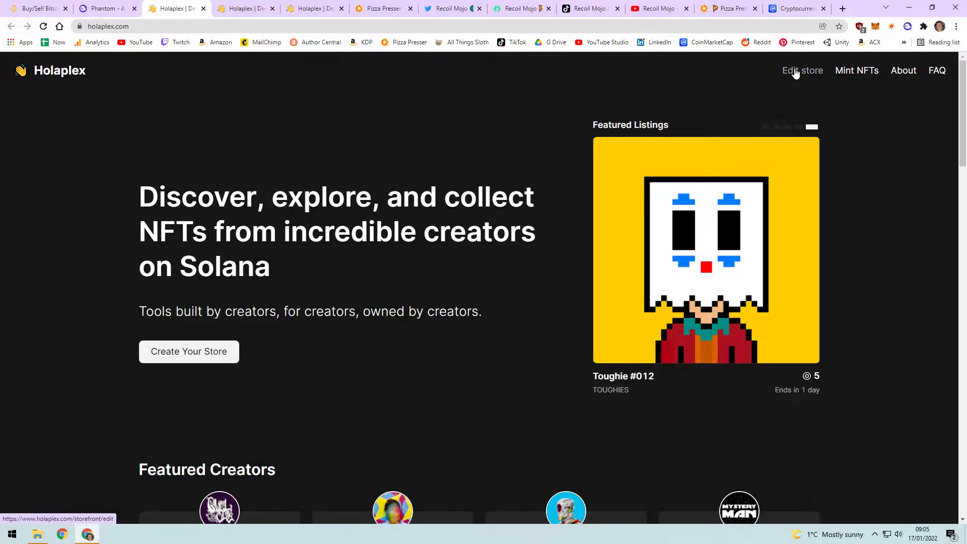
pyautogui.hotkey('ctrl', 'Tab')
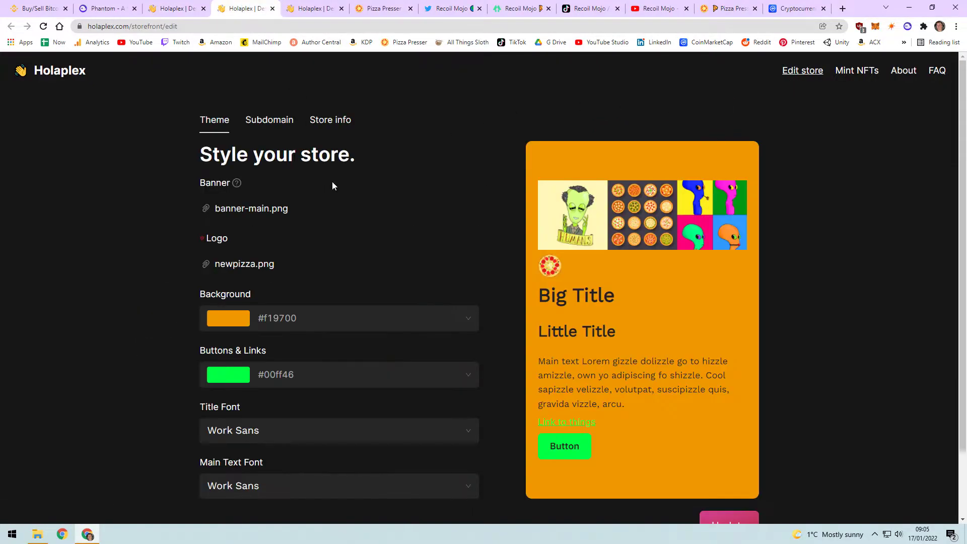
pyautogui.scroll(-1, 332, 186)
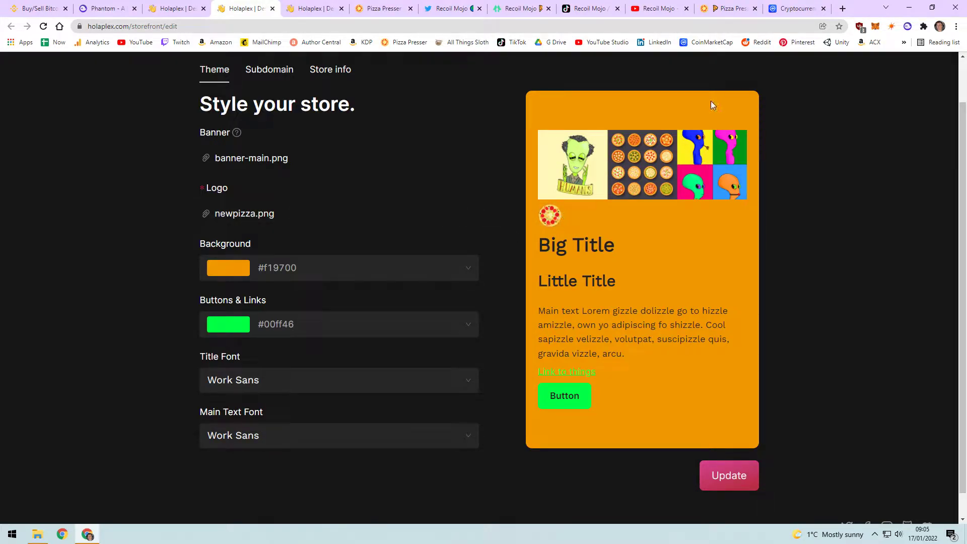
pyautogui.click(725, 8)
pyautogui.scroll(2, 396, 333)
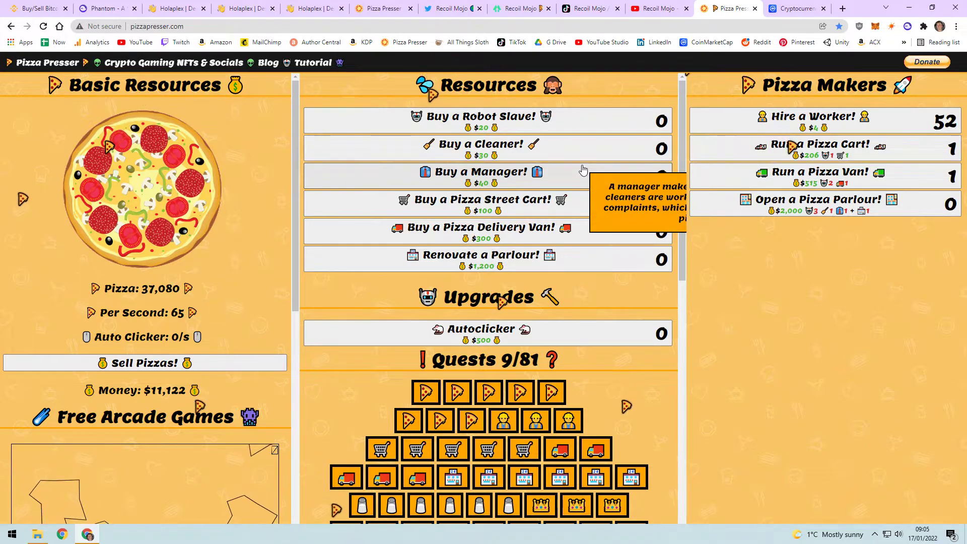
# Buy a Pizza Street Cart in Pizza Presser, then view the creator's TikTok profile
pyautogui.click(418, 201)
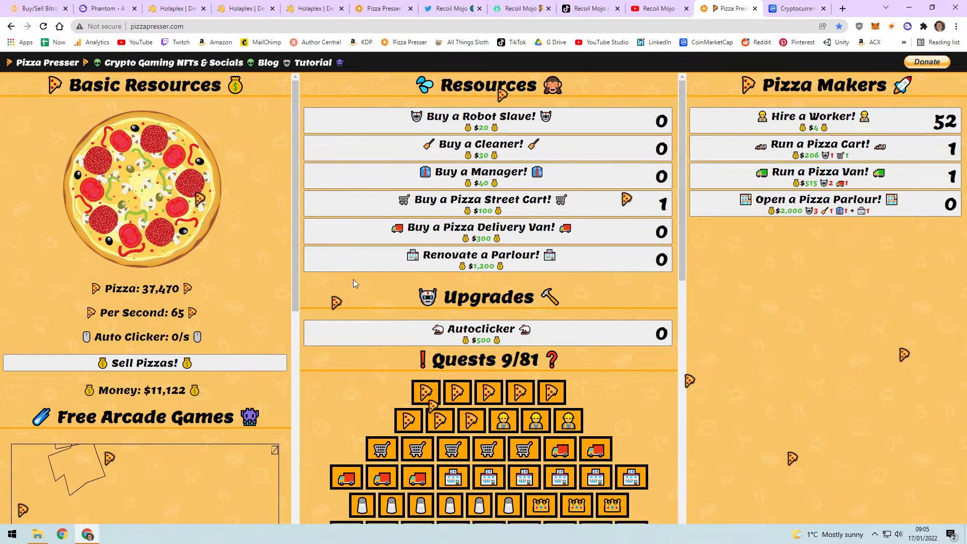
pyautogui.click(589, 9)
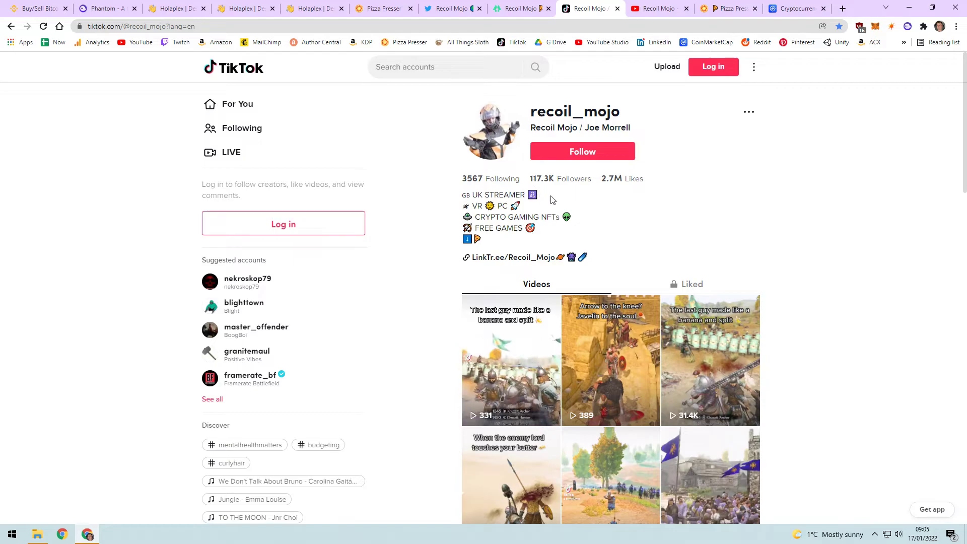
# View the creator's YouTube channel, then return to the Holaplex store theme settings
pyautogui.click(655, 9)
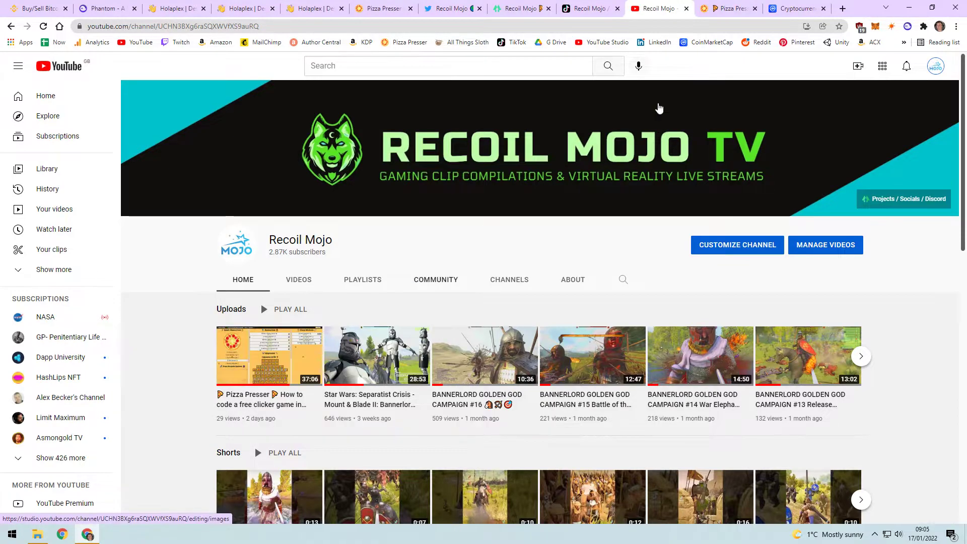
pyautogui.hotkey('ctrl', 'Tab')
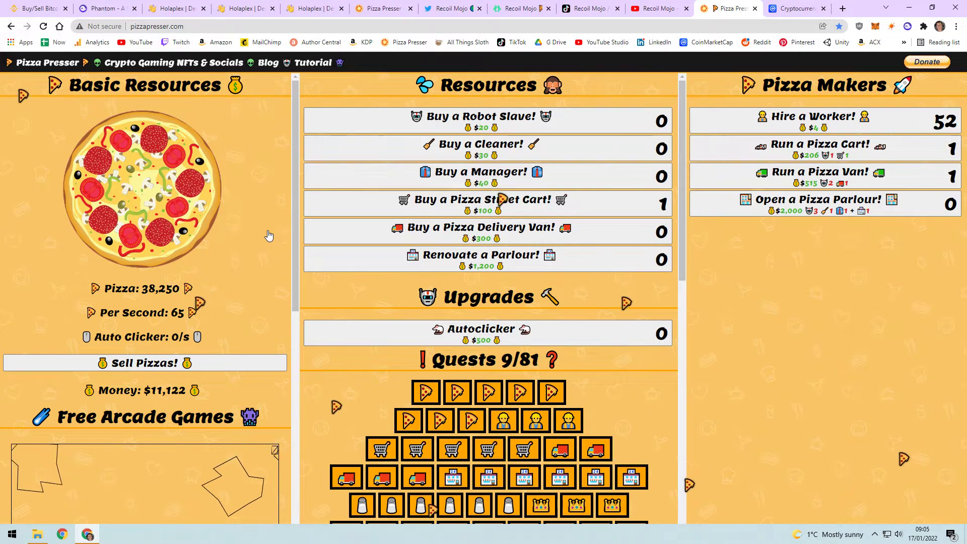
pyautogui.click(321, 4)
pyautogui.click(266, 3)
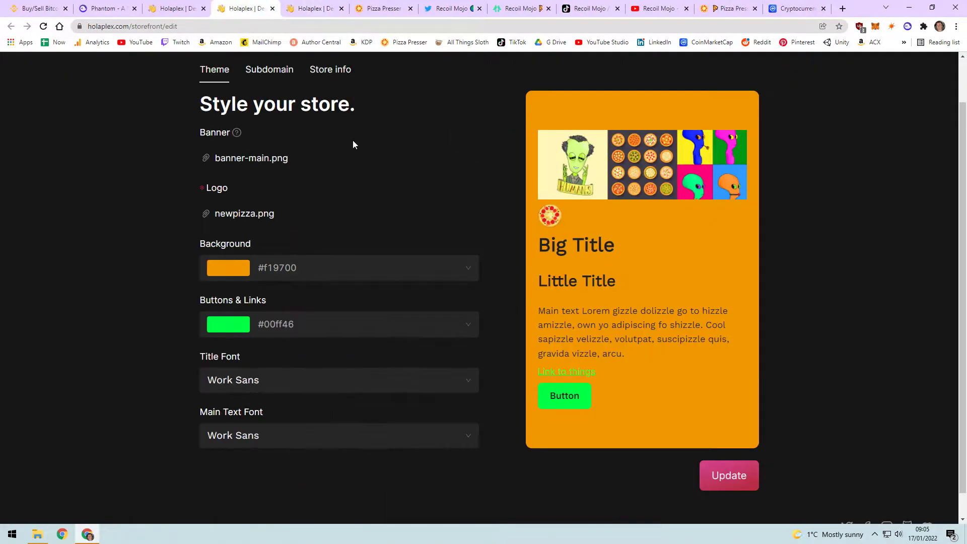
# Check the store's Subdomain and Store info sections, then return to Theme
pyautogui.click(292, 70)
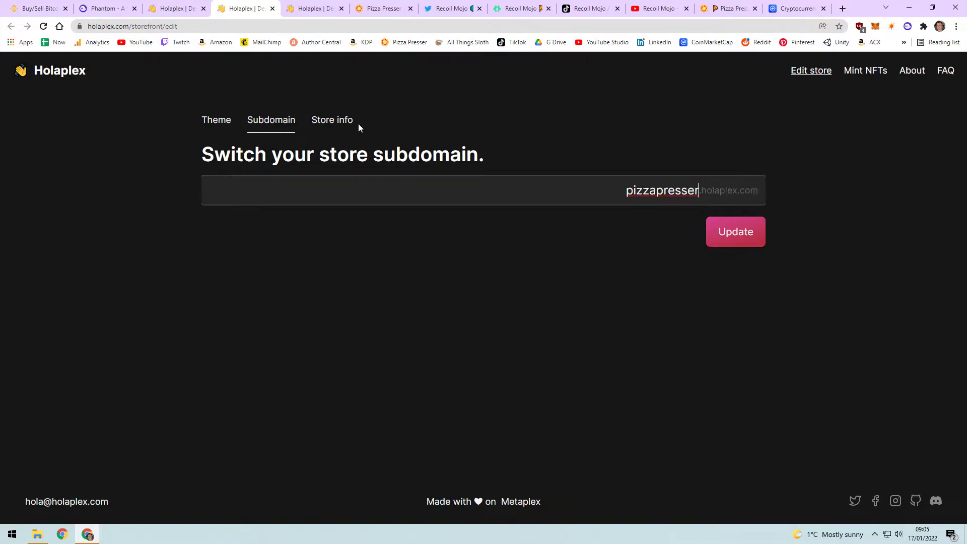
pyautogui.click(331, 120)
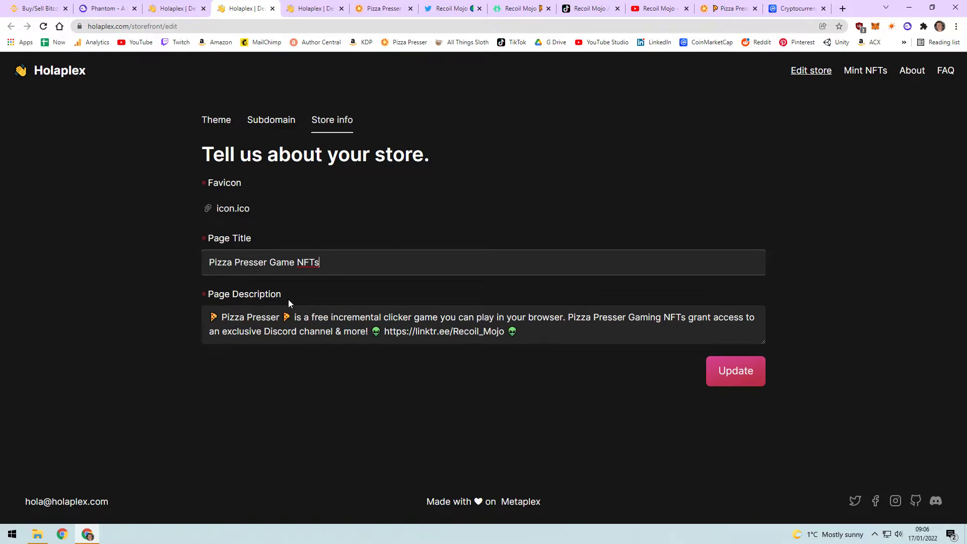
pyautogui.click(217, 120)
pyautogui.scroll(-1, 781, 469)
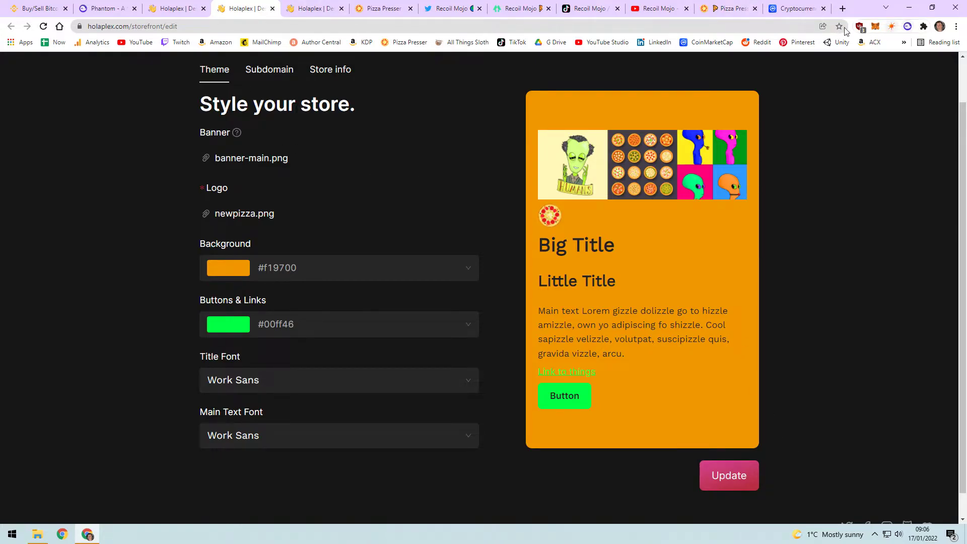
# Inspect the Background (#f19700) and Buttons & Links (#00ff46) colour pickers without changing them
pyautogui.click(399, 260)
pyautogui.click(496, 256)
pyautogui.click(435, 326)
pyautogui.click(447, 279)
# Scroll through the Pizza Presser Game NFTs live listings, then bring up the Pizza Presser NFT Twitter profile
pyautogui.click(317, 9)
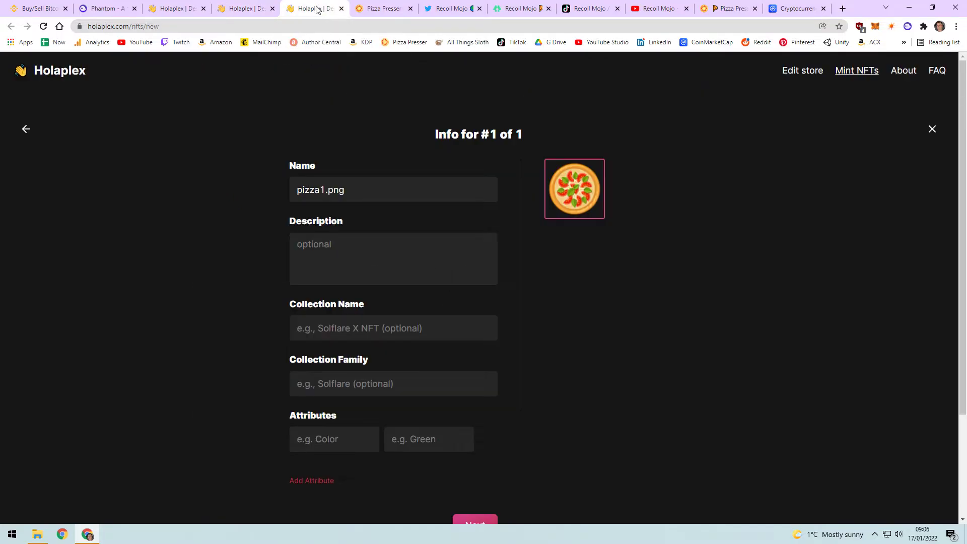
pyautogui.click(244, 8)
pyautogui.click(383, 9)
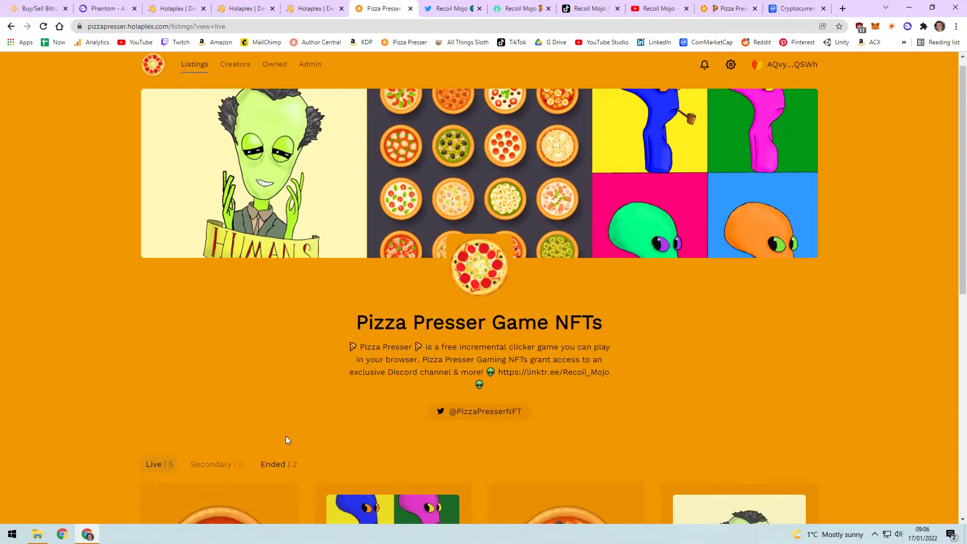
pyautogui.scroll(-8, 285, 436)
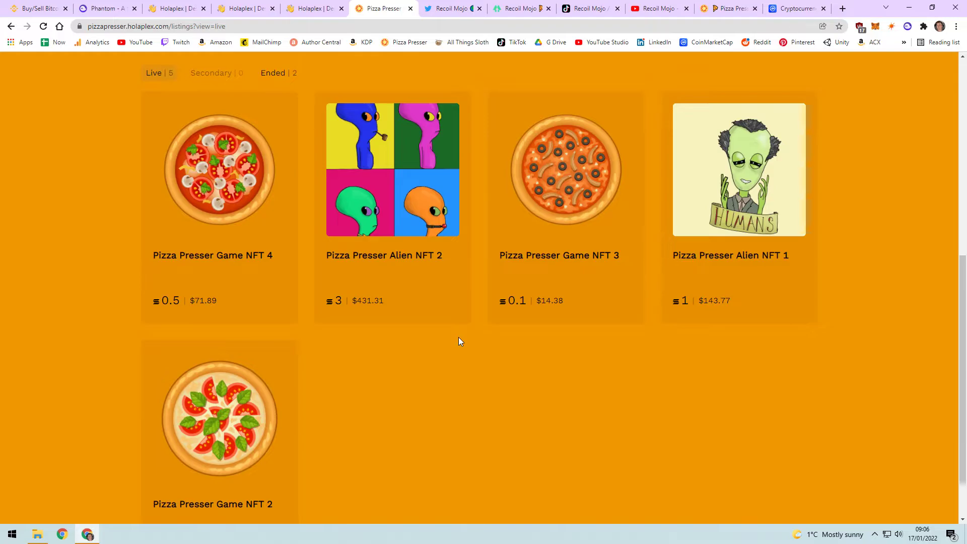
pyautogui.scroll(3, 458, 337)
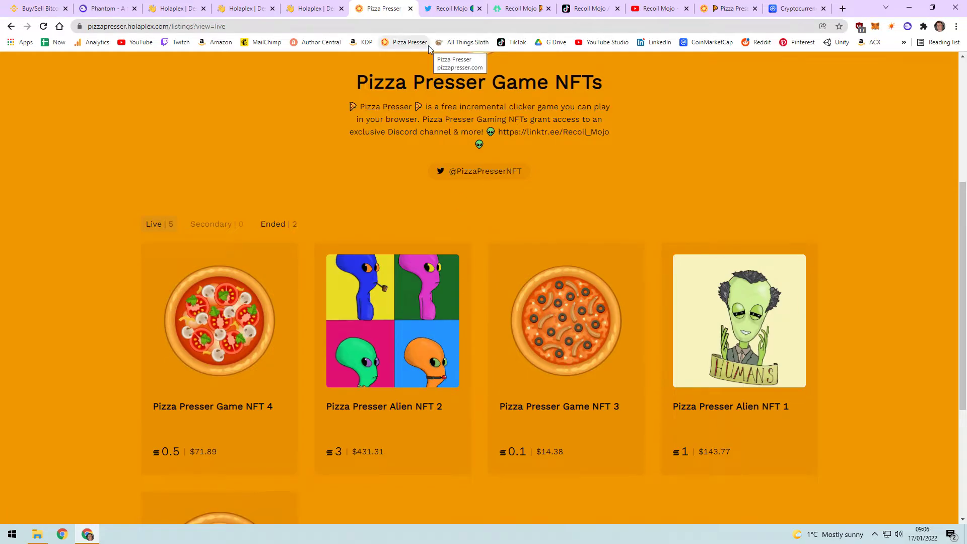
pyautogui.scroll(5, 520, 182)
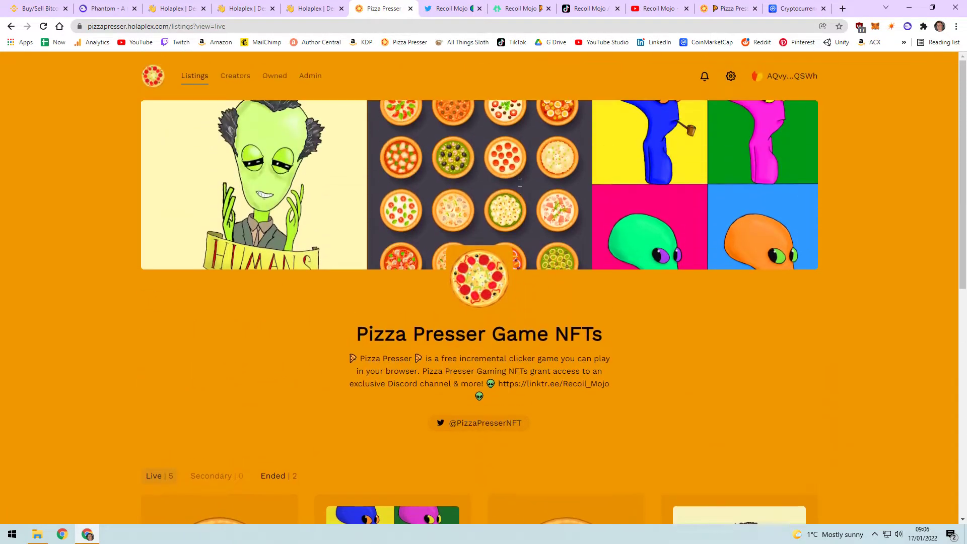
pyautogui.click(452, 9)
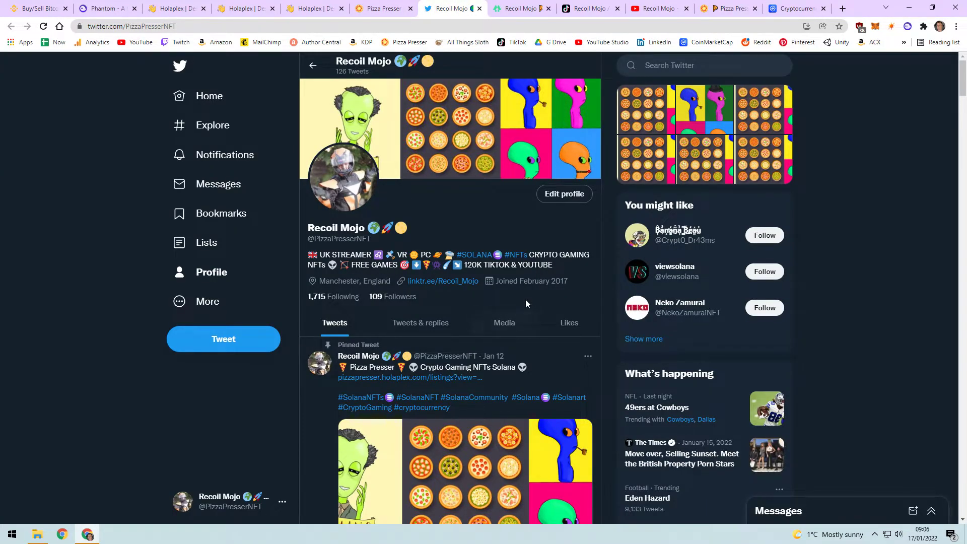
# Read the Pizza Presser NFT pinned and recent tweets, then switch to the Recoil Mojo Linktree page
pyautogui.scroll(-1, 452, 294)
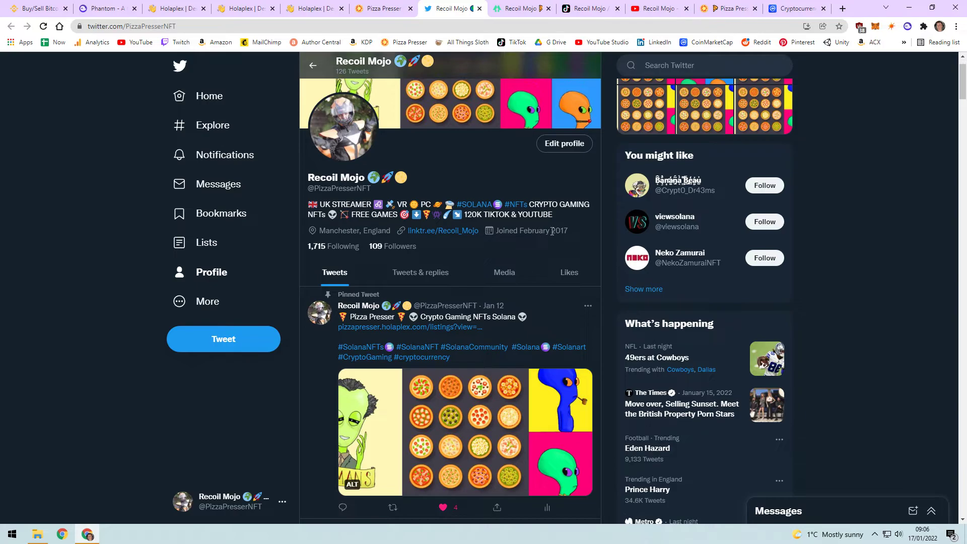
pyautogui.scroll(-7, 423, 323)
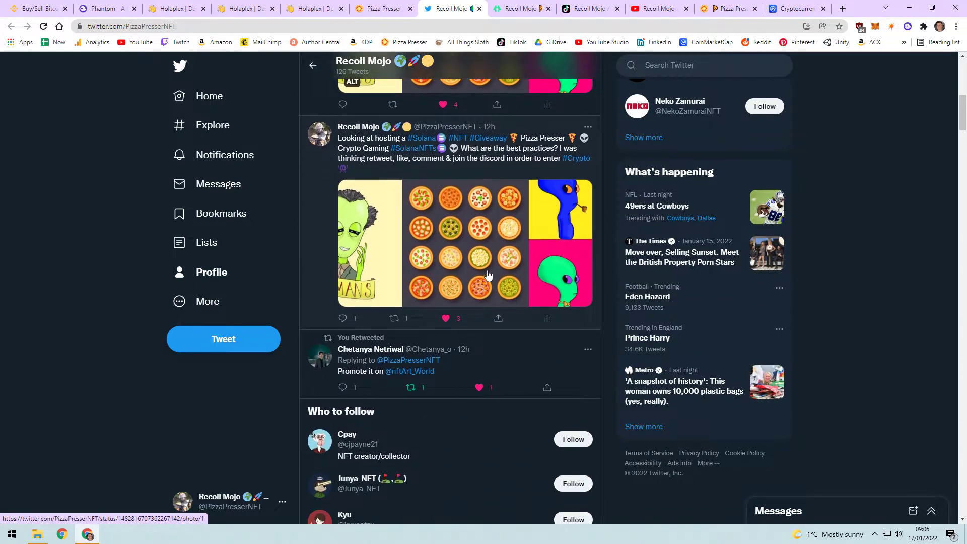
pyautogui.scroll(-4, 488, 275)
pyautogui.scroll(-2, 487, 277)
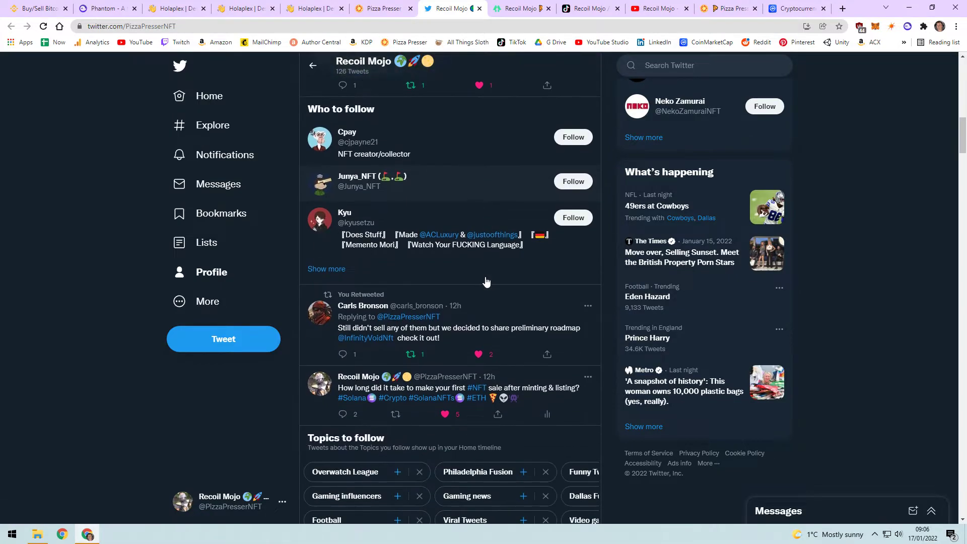
pyautogui.scroll(5, 454, 343)
pyautogui.scroll(10, 436, 334)
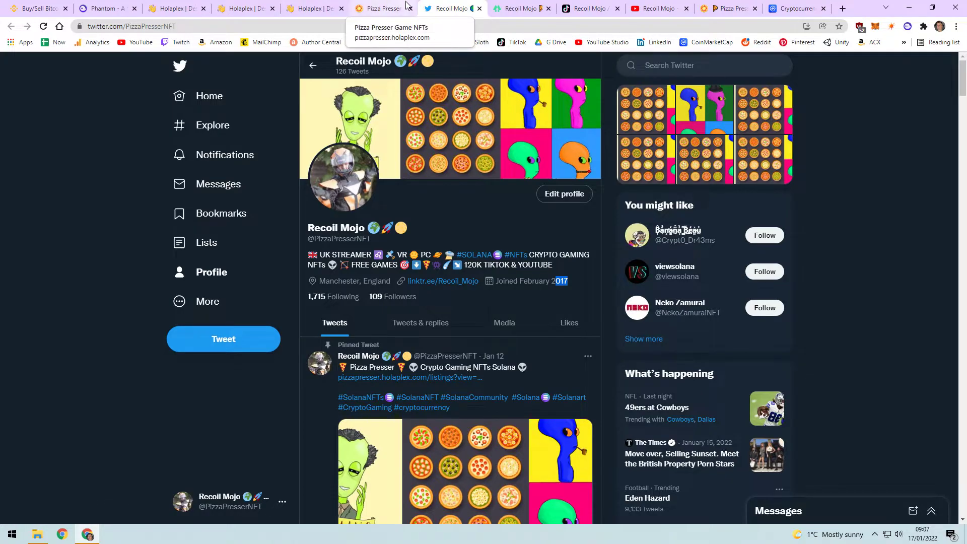
pyautogui.click(523, 6)
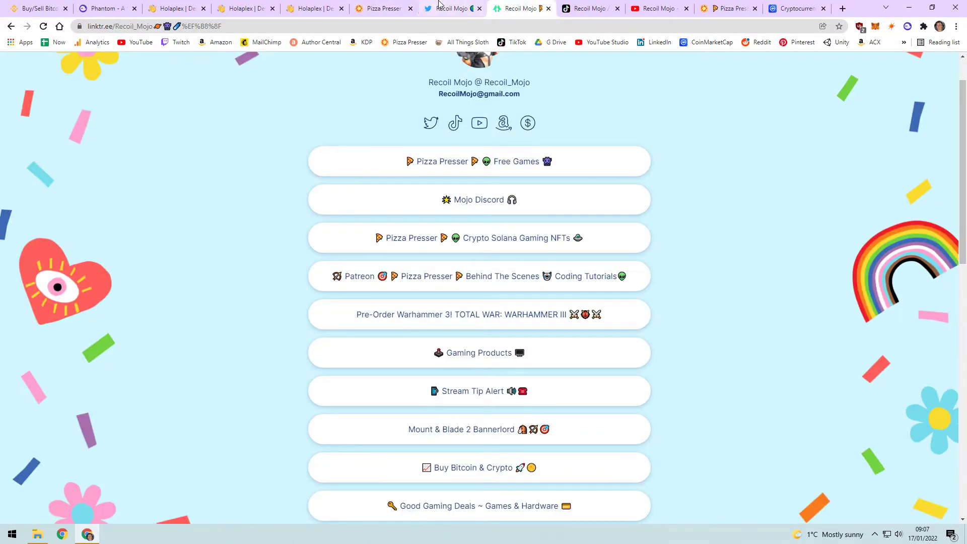
# Scroll down to the five Pizza Presser Game NFTs listing cards, then switch to the clicker game
pyautogui.click(452, 8)
pyautogui.click(383, 8)
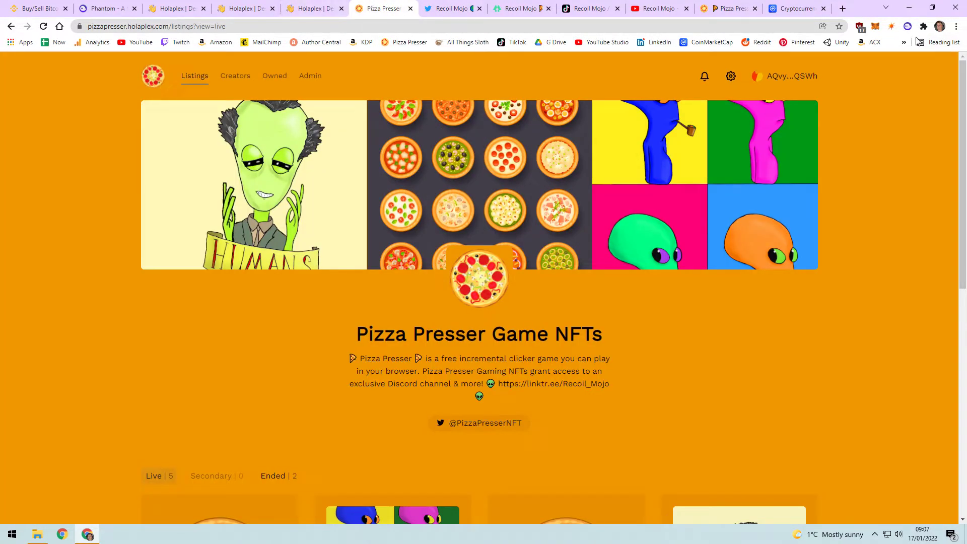
pyautogui.scroll(-7, 421, 301)
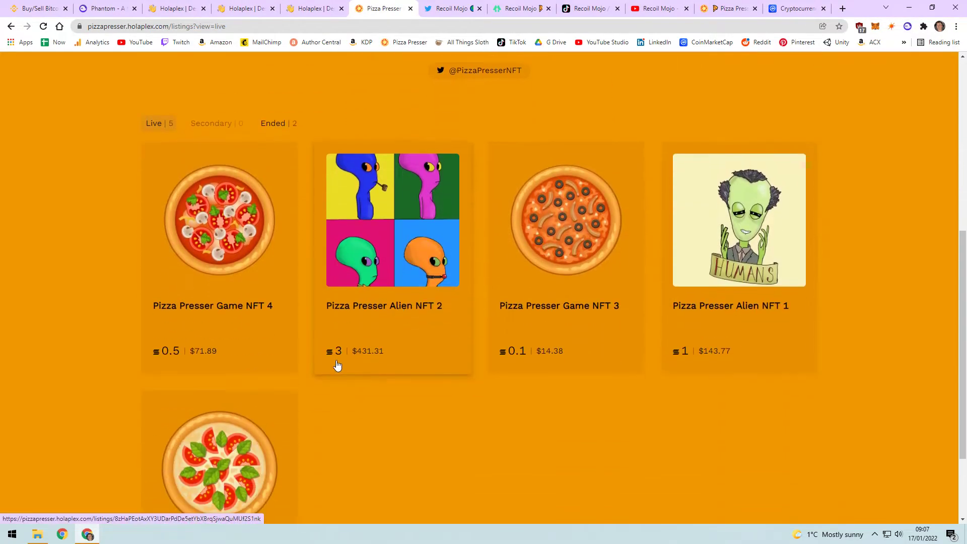
pyautogui.scroll(-1, 552, 354)
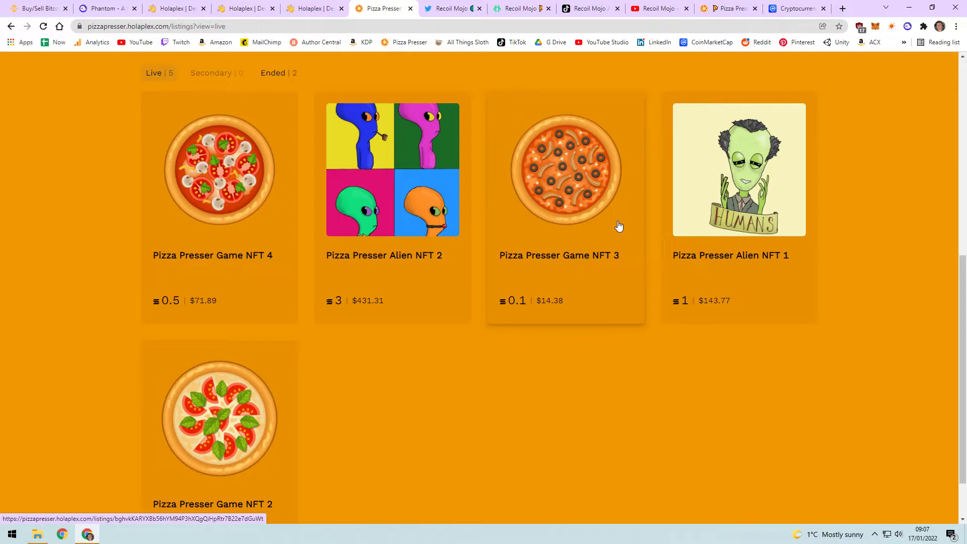
pyautogui.click(728, 8)
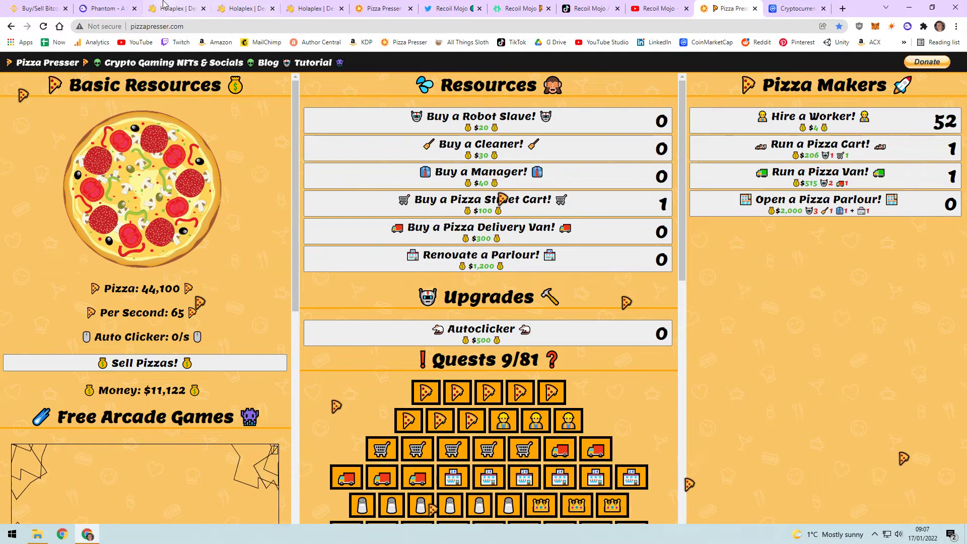
# Check the store editing page and pizza NFT info form, then return to the store listings
pyautogui.click(176, 8)
pyautogui.click(225, 5)
pyautogui.click(314, 8)
pyautogui.click(390, 7)
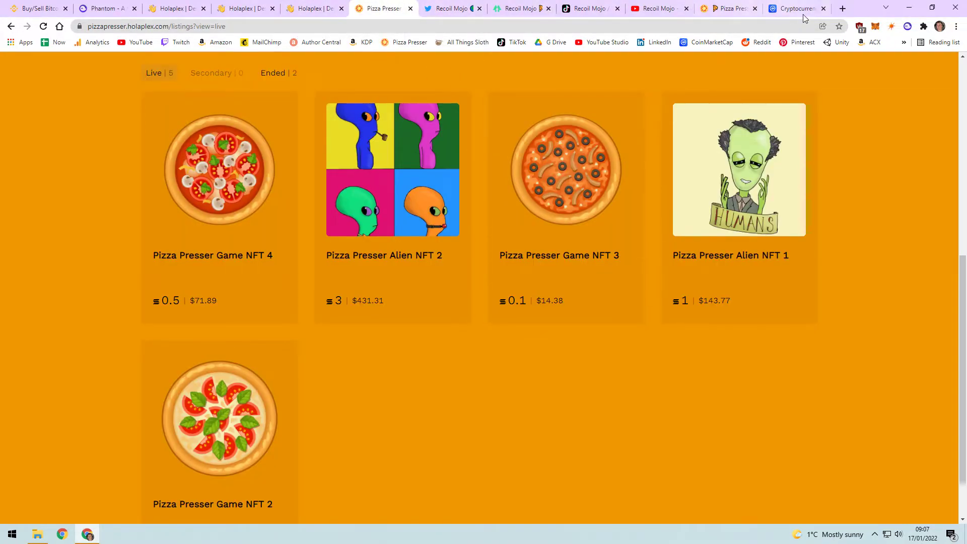
pyautogui.scroll(4, 472, 355)
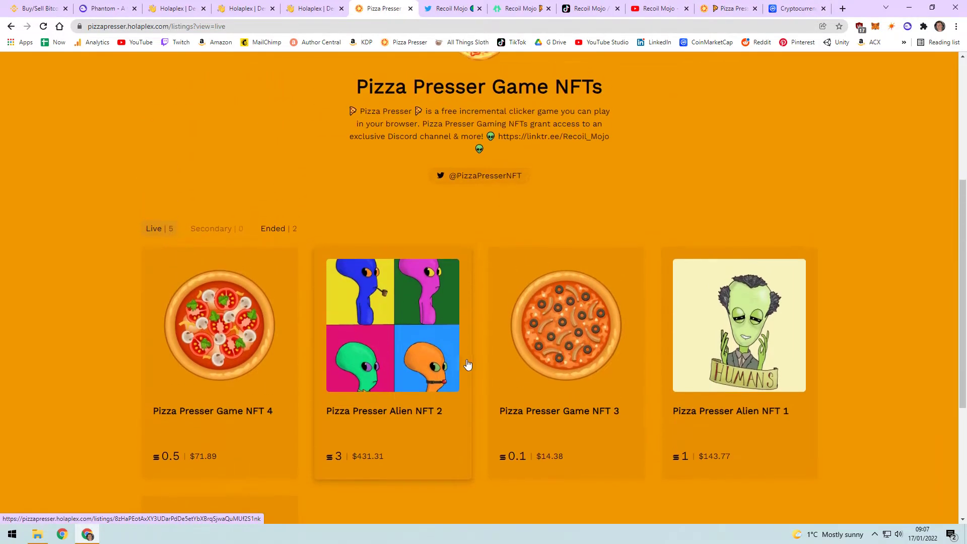
# Recheck the pizza mint form, then open the Pizza Presser Game NFT 4 listing from the store
pyautogui.click(315, 6)
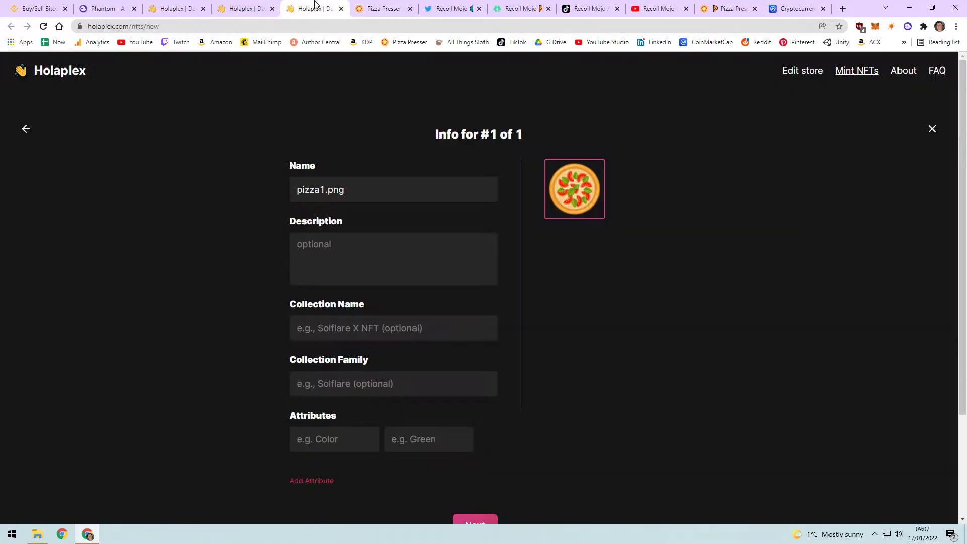
pyautogui.click(239, 7)
pyautogui.click(189, 7)
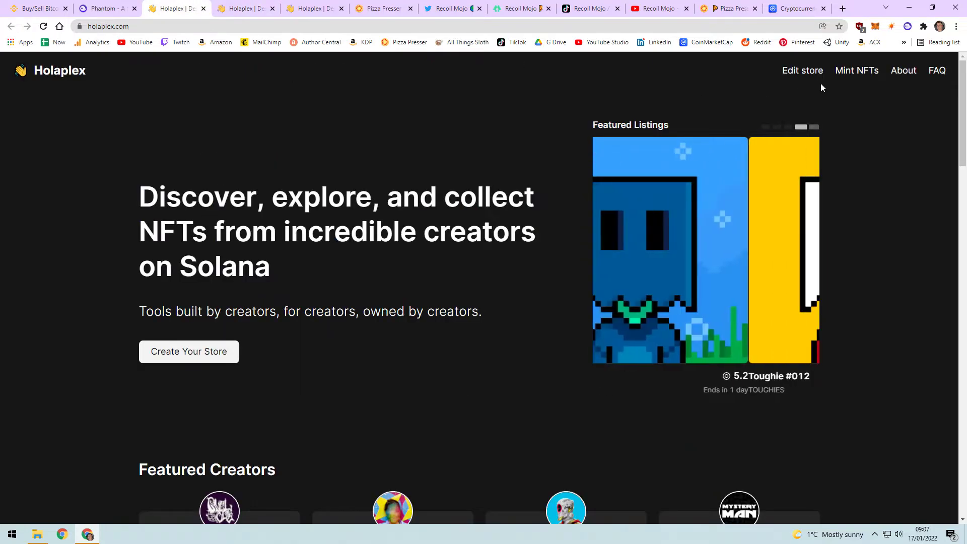
pyautogui.click(315, 8)
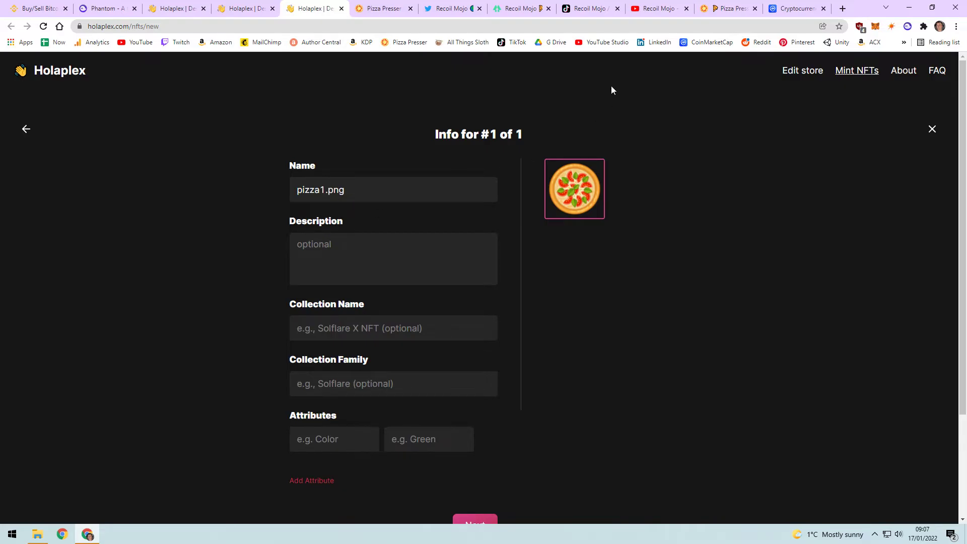
pyautogui.click(176, 8)
pyautogui.click(247, 8)
pyautogui.click(402, 4)
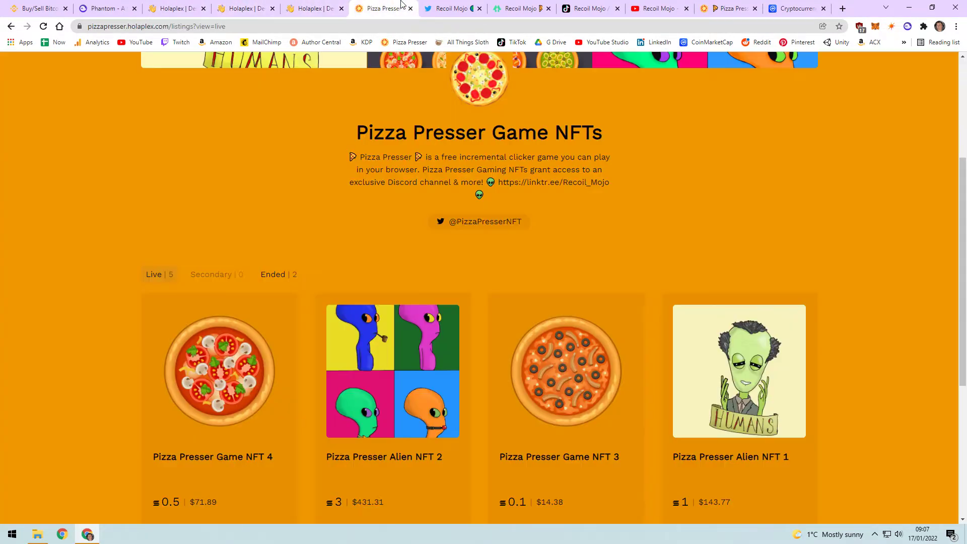
pyautogui.click(244, 301)
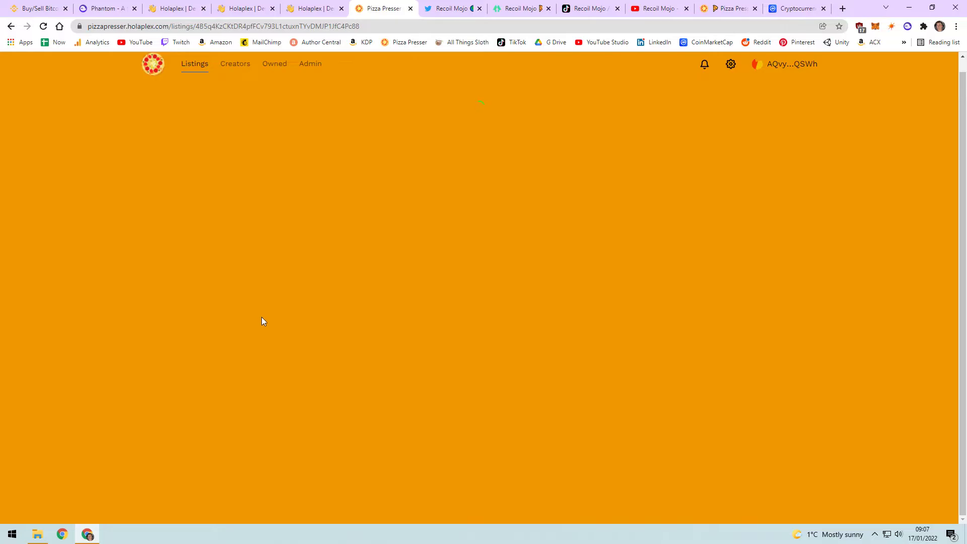
# Read the 0.5 SOL NFT 4 listing, highlighting its Discord-access description, linktr.ee link and Clairvoyant attribute
pyautogui.scroll(-2, 294, 317)
pyautogui.moveTo(140, 283); pyautogui.dragTo(239, 296)
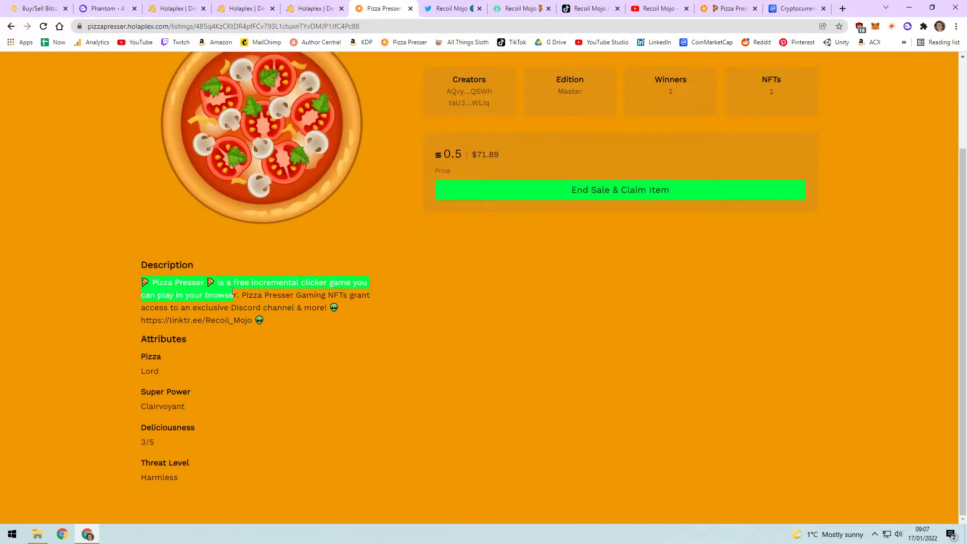
pyautogui.click(344, 294)
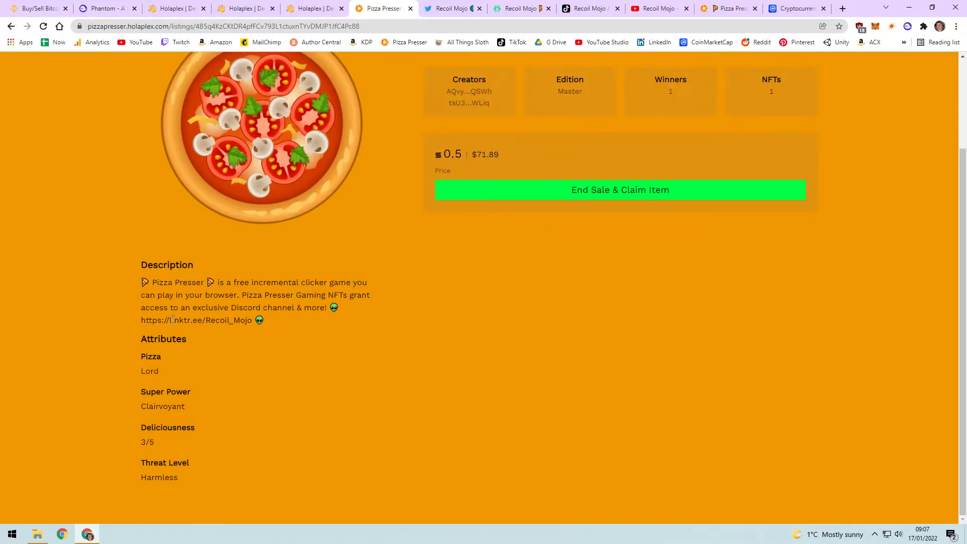
pyautogui.moveTo(246, 296); pyautogui.dragTo(326, 306)
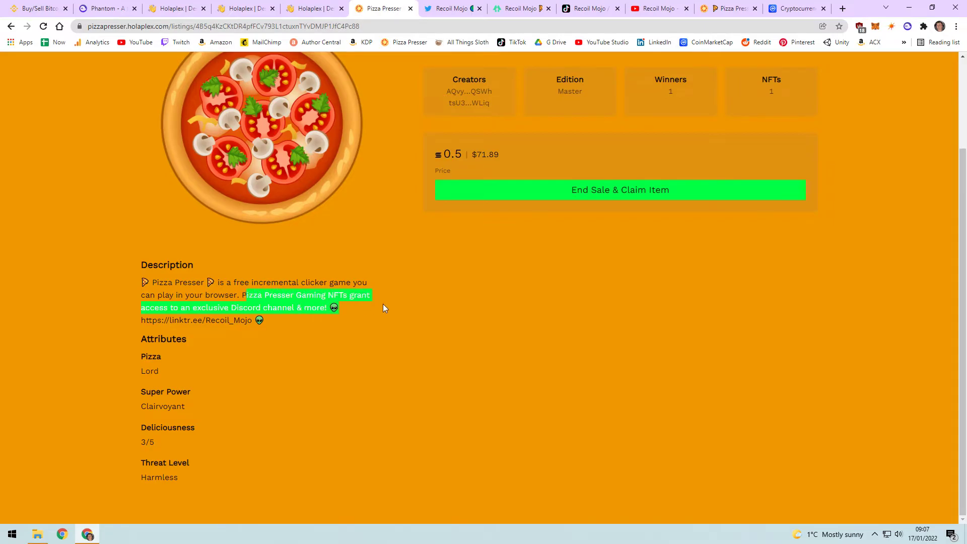
pyautogui.click(274, 324)
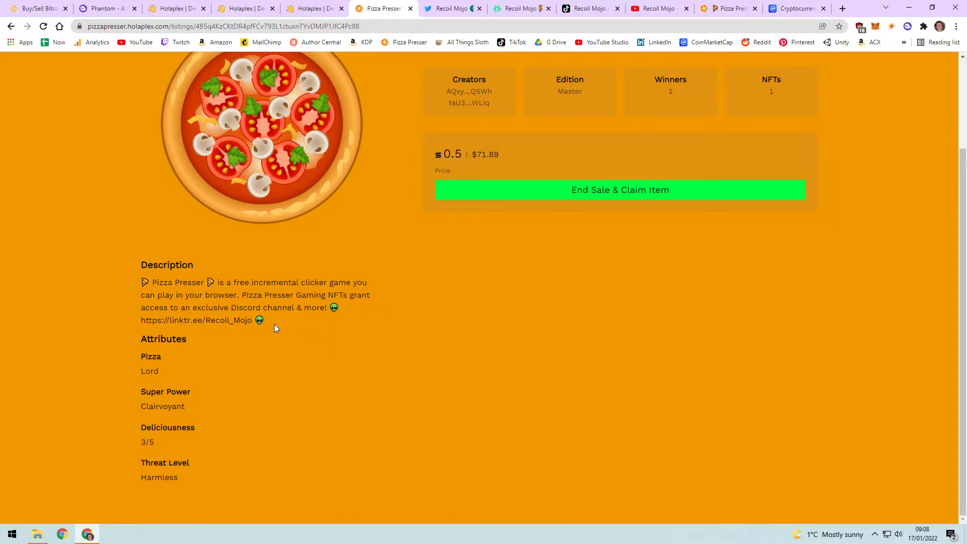
pyautogui.moveTo(142, 318); pyautogui.dragTo(276, 319)
pyautogui.click(210, 329)
pyautogui.moveTo(143, 393); pyautogui.dragTo(228, 397)
pyautogui.click(229, 393)
# View the 3 SOL Pizza Presser Alien NFT 2 listing and return to the store page
pyautogui.hotkey('alt', 'Left')
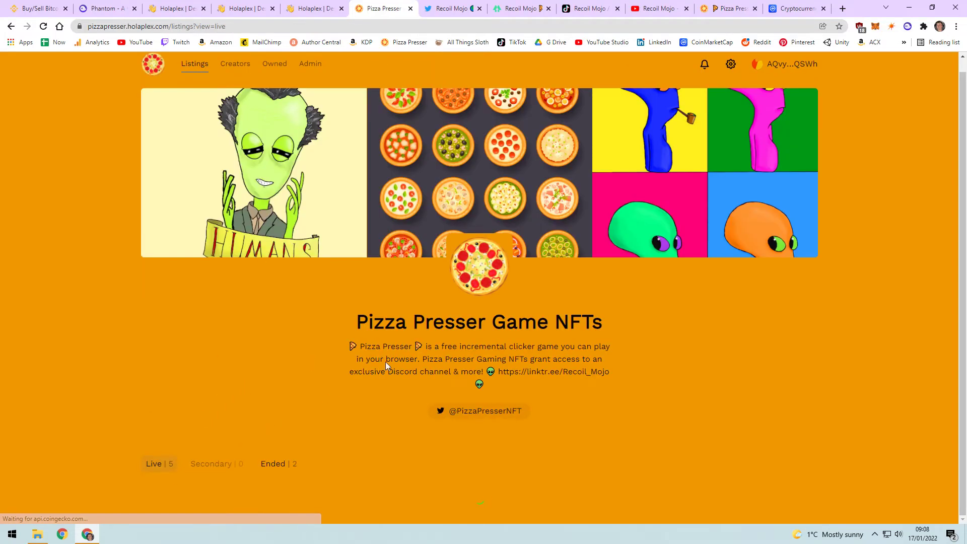
pyautogui.click(374, 235)
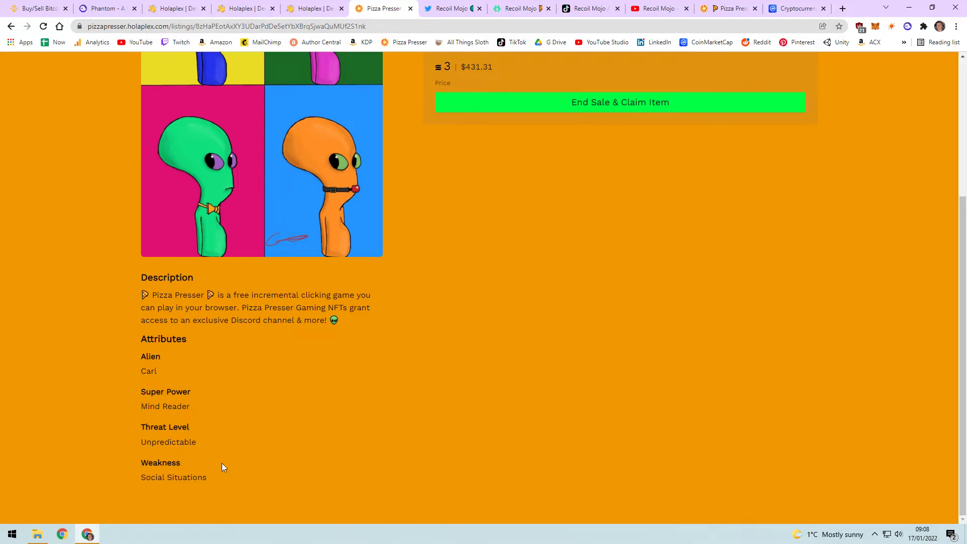
pyautogui.scroll(5, 187, 403)
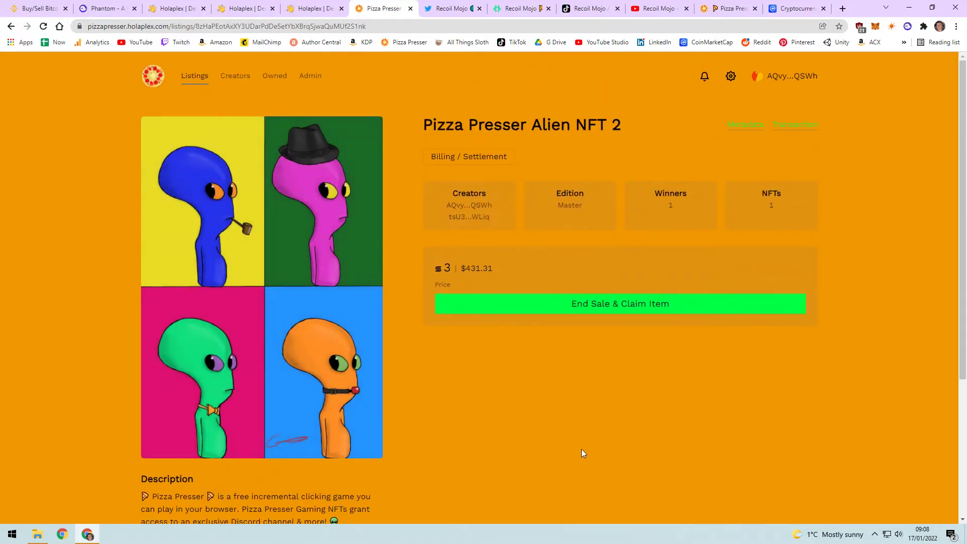
pyautogui.hotkey('alt', 'Left')
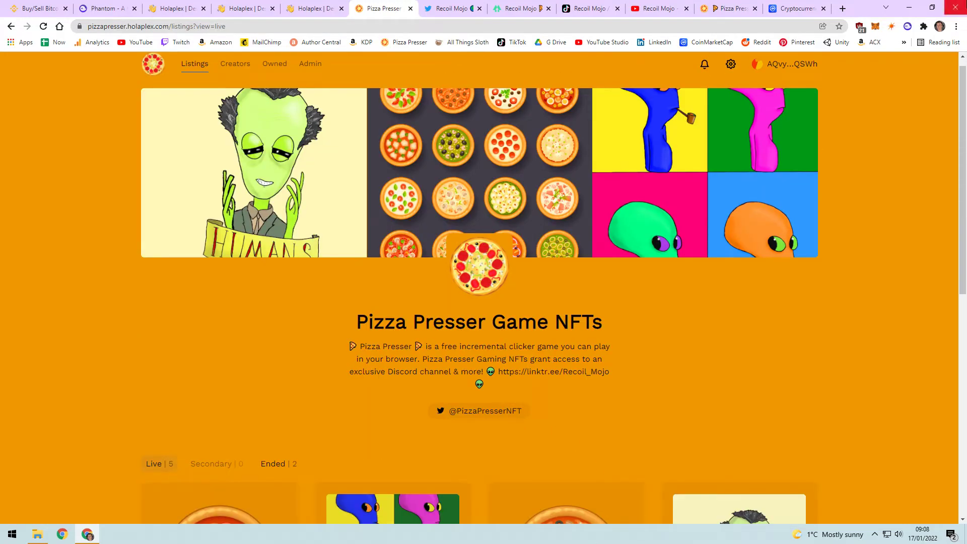
# Open the Phantom wallet to see Wallet 1's $1.12 Solana balance
pyautogui.scroll(-4, 646, 334)
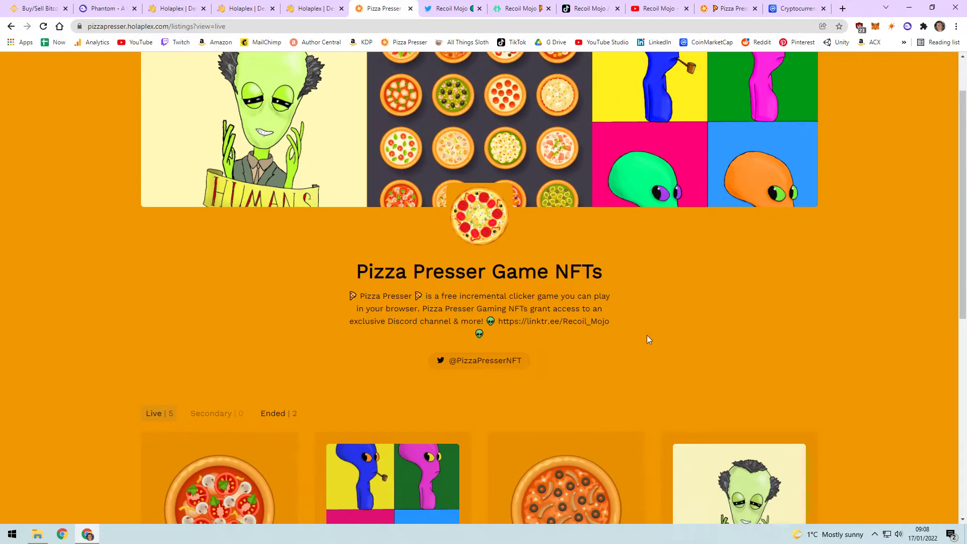
pyautogui.scroll(-2, 849, 127)
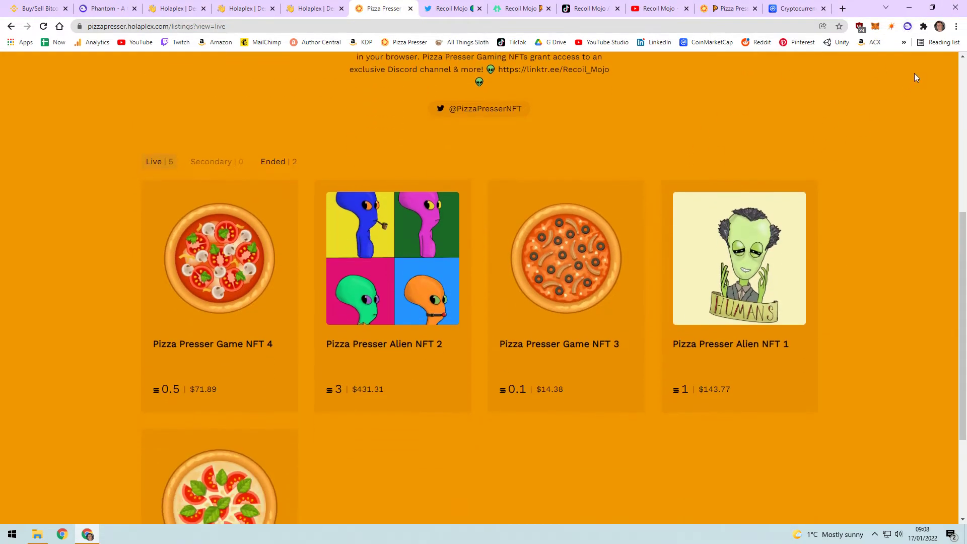
pyautogui.click(907, 27)
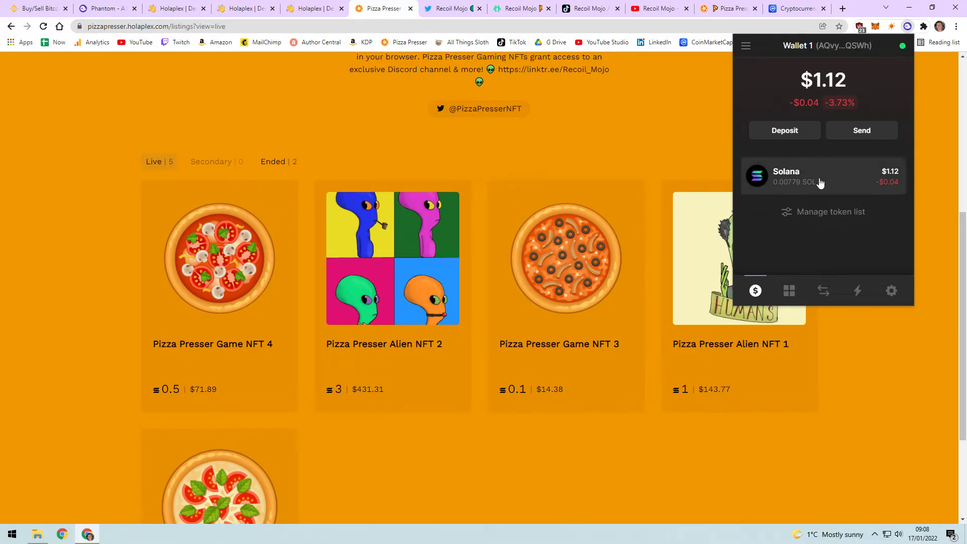
# Show the wallet's Pizza Presser Gaming NFT collection of two aliens and a pizza
pyautogui.click(783, 292)
pyautogui.click(801, 127)
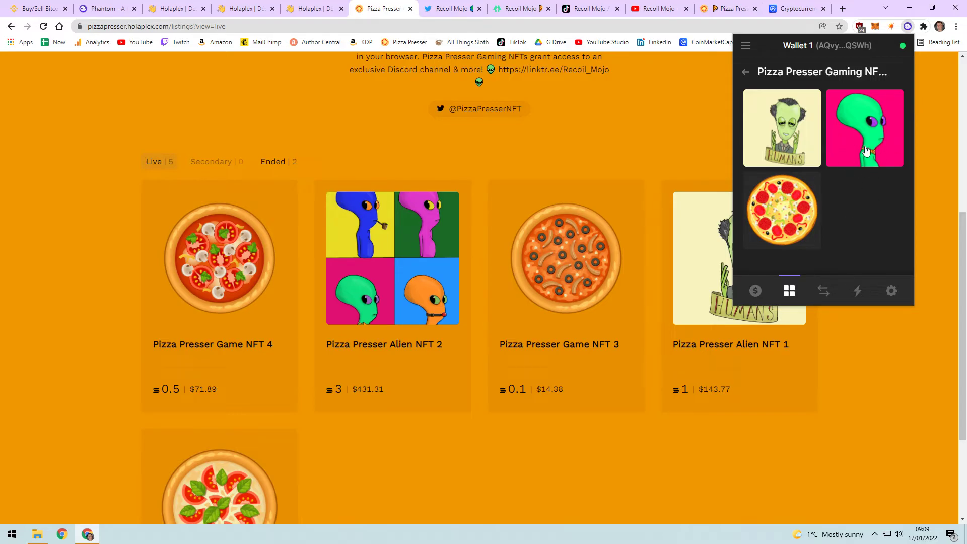
# Enter description 'erer', collection 'Pizza Presser Gaming NFTs' and attribute 'sdsd' = 'sdsd', then continue
pyautogui.click(309, 7)
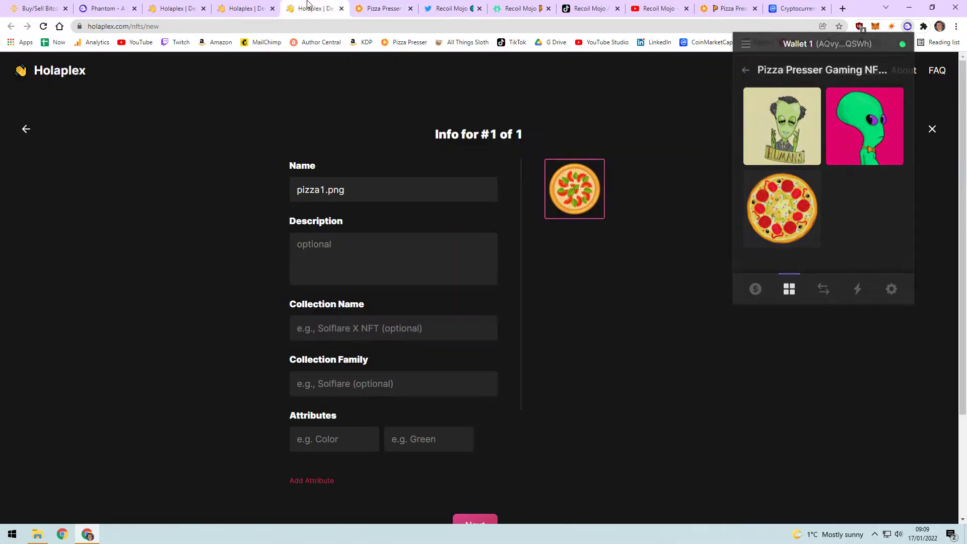
pyautogui.click(343, 246)
pyautogui.write('er')
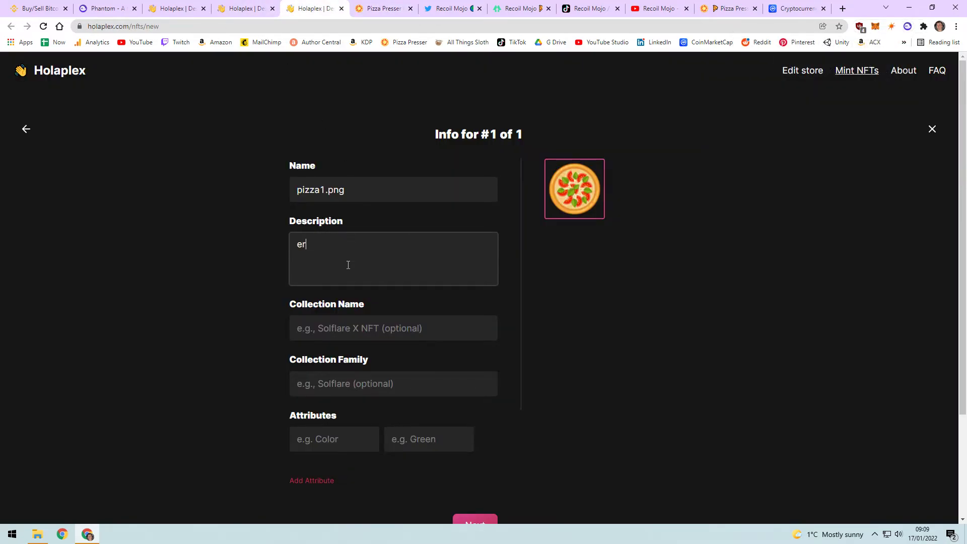
pyautogui.write('er')
pyautogui.click(345, 328)
pyautogui.click(340, 355)
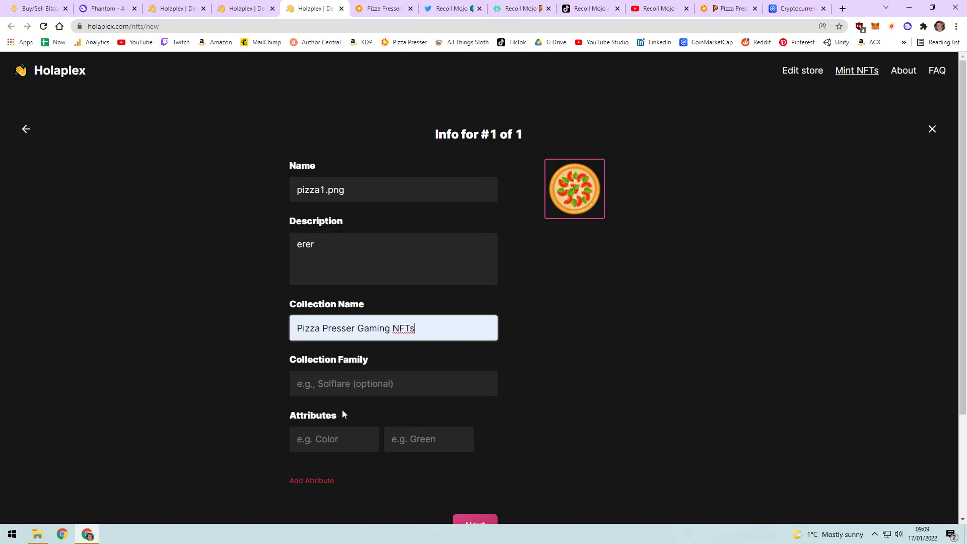
pyautogui.click(343, 446)
pyautogui.write('sdsd')
pyautogui.scroll(-1, 413, 393)
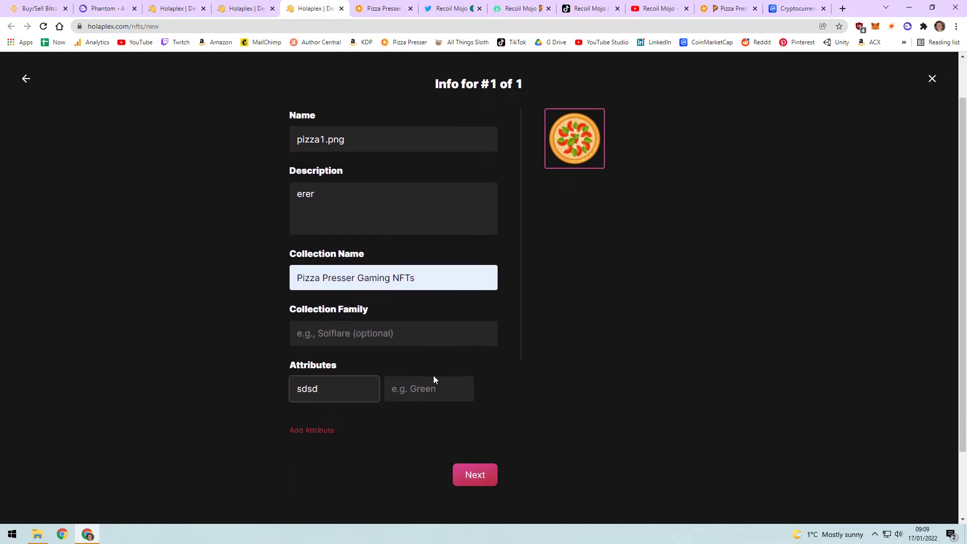
pyautogui.click(434, 384)
pyautogui.write('sdsd')
pyautogui.click(475, 475)
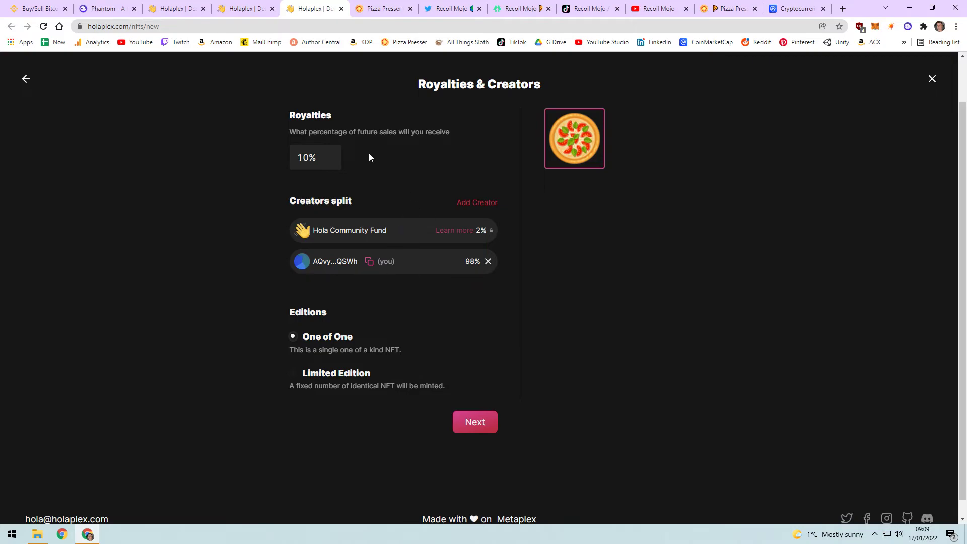
# Return to the Style your store page with #f19700 background, #00ff46 buttons and Work Sans fonts
pyautogui.scroll(1, 369, 154)
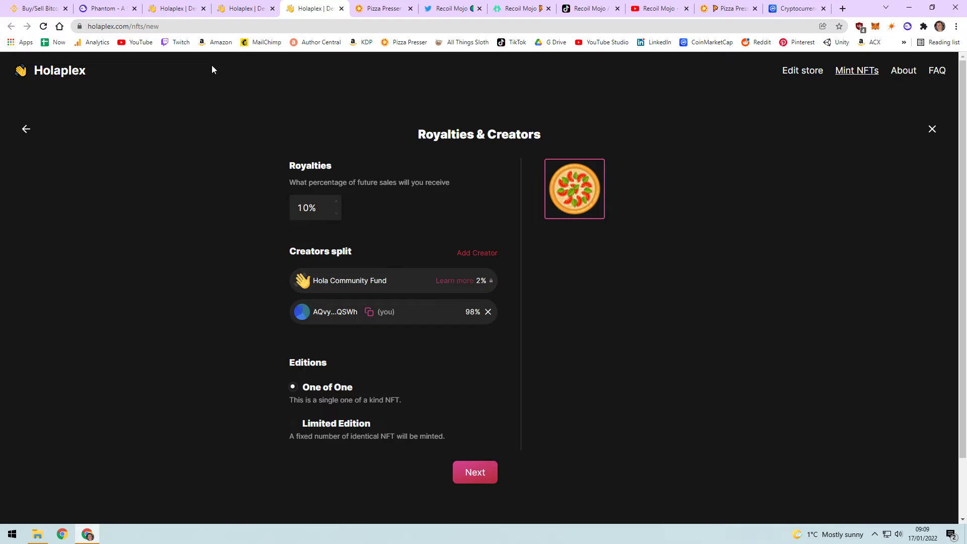
pyautogui.click(237, 8)
pyautogui.click(173, 8)
pyautogui.click(223, 5)
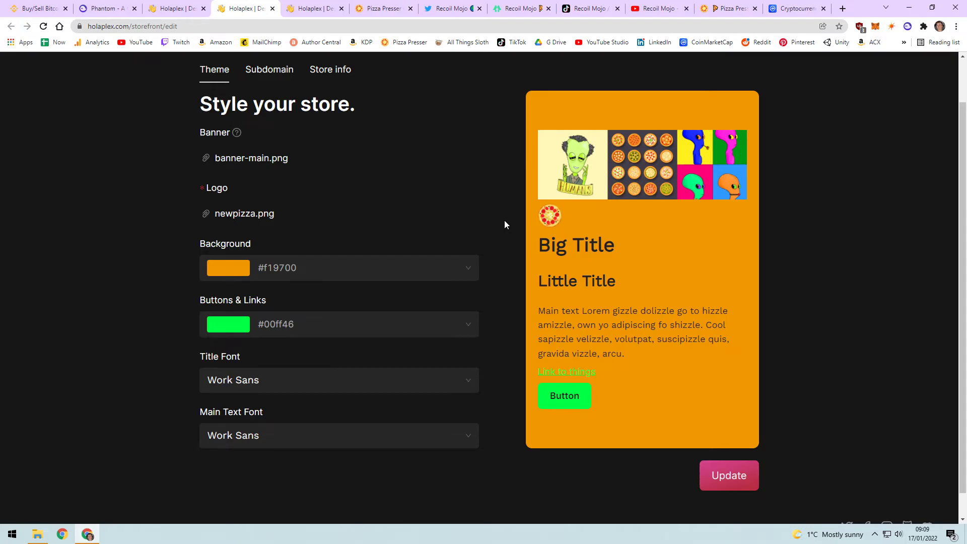
# Scroll the store's five live listings, then bring up the Pizza Presser NFT Twitter profile
pyautogui.click(368, 5)
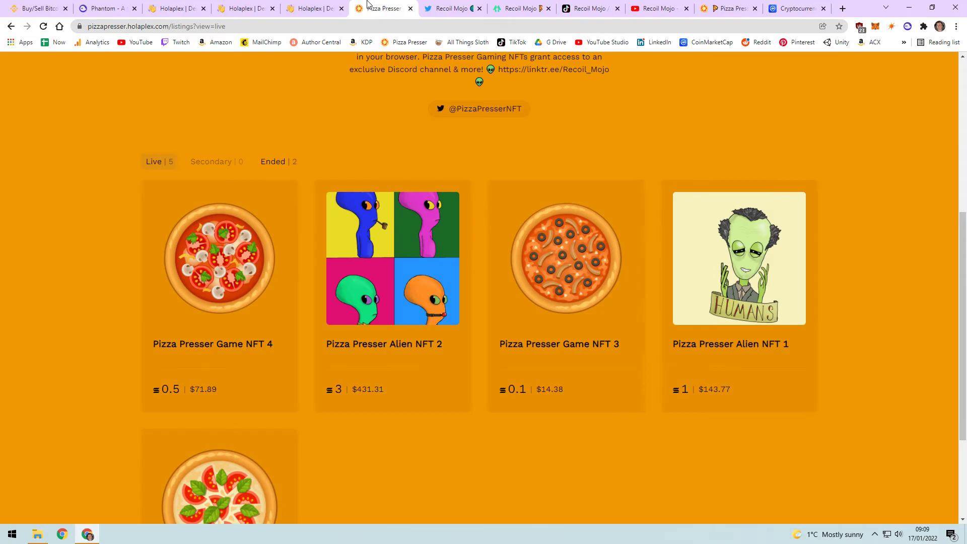
pyautogui.scroll(-2, 321, 381)
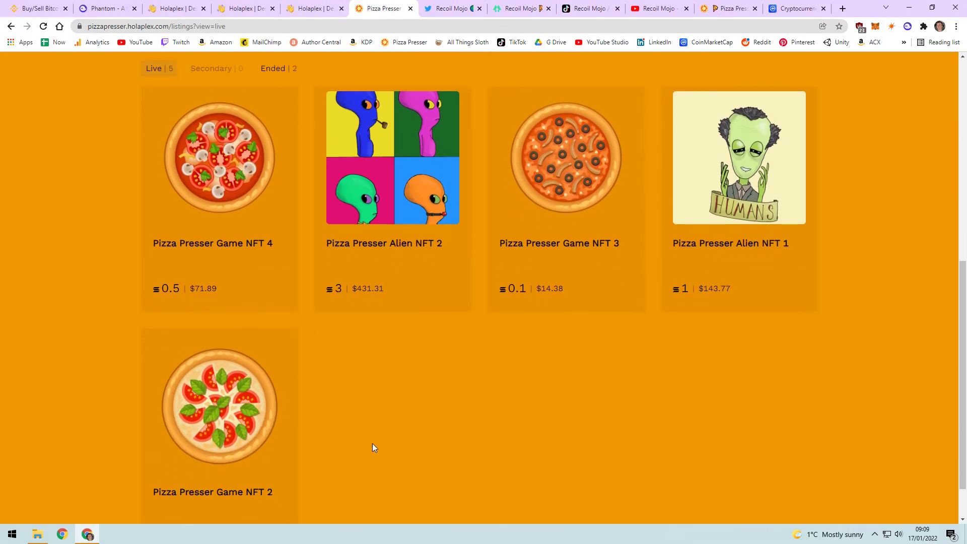
pyautogui.scroll(2, 374, 447)
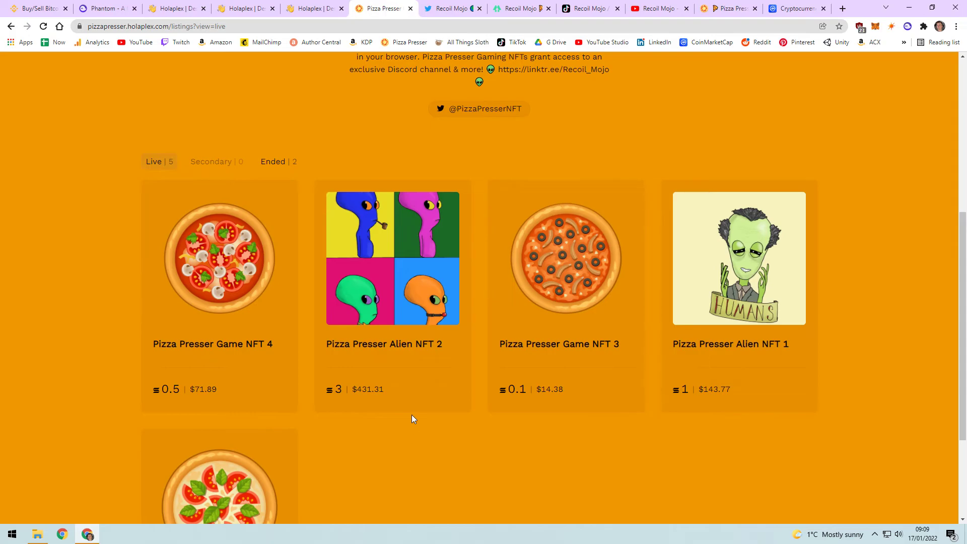
pyautogui.click(450, 8)
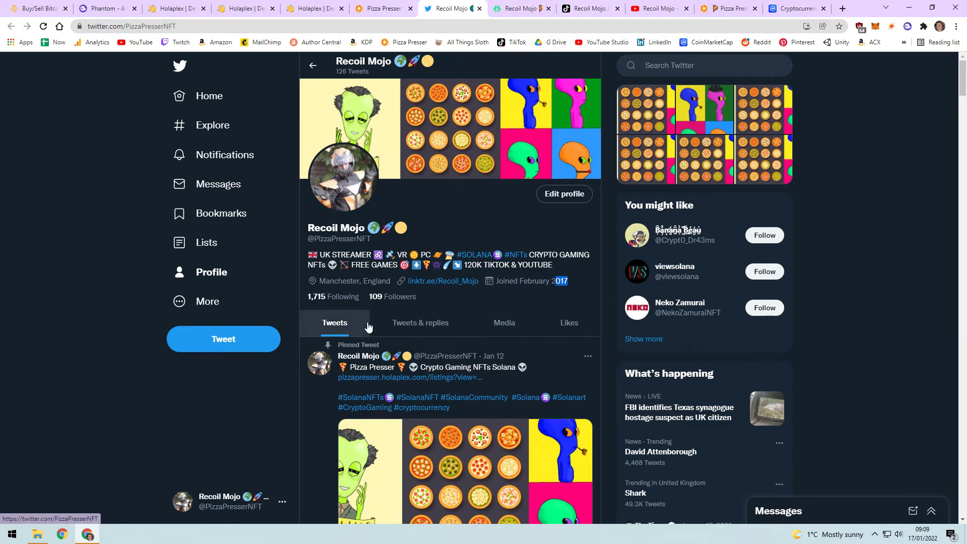
# Glance at the creator's TikTok and YouTube channels, then return to the Pizza Presser storefront listings
pyautogui.scroll(-1, 367, 322)
pyautogui.click(589, 8)
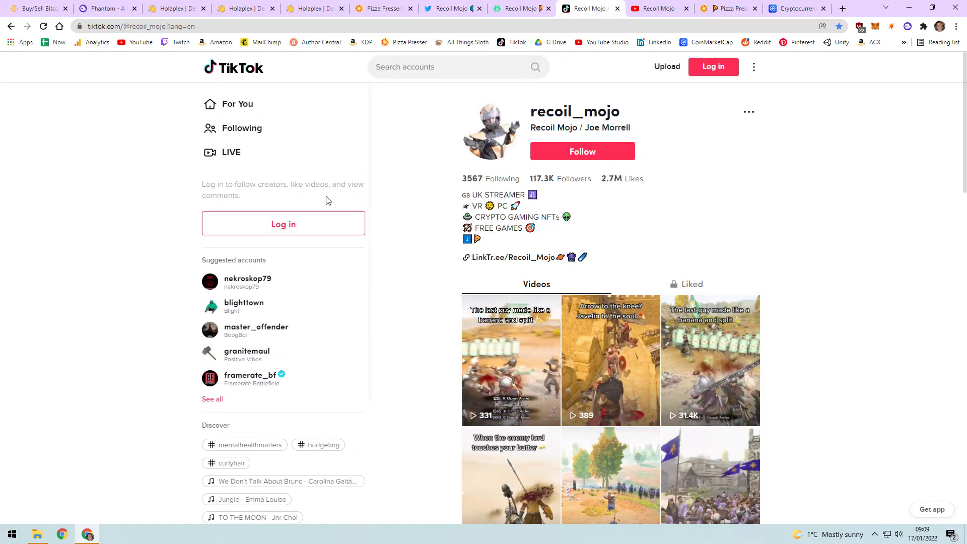
pyautogui.scroll(-1, 479, 281)
pyautogui.click(654, 8)
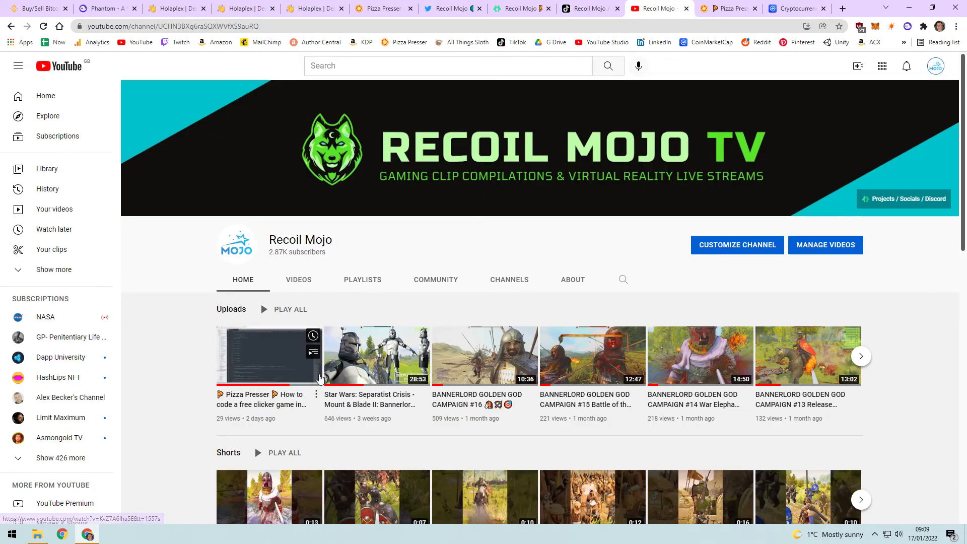
pyautogui.click(383, 8)
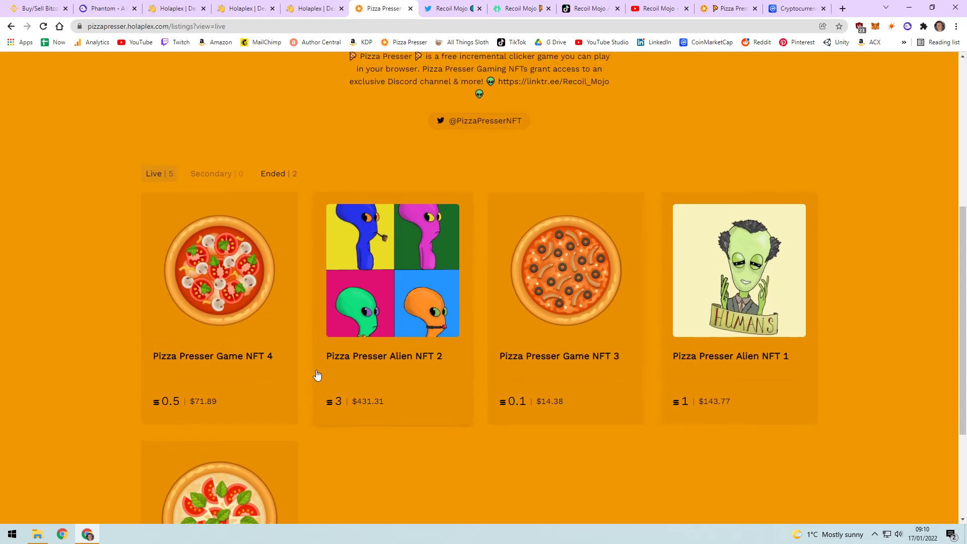
pyautogui.scroll(2, 316, 370)
pyautogui.scroll(-4, 317, 372)
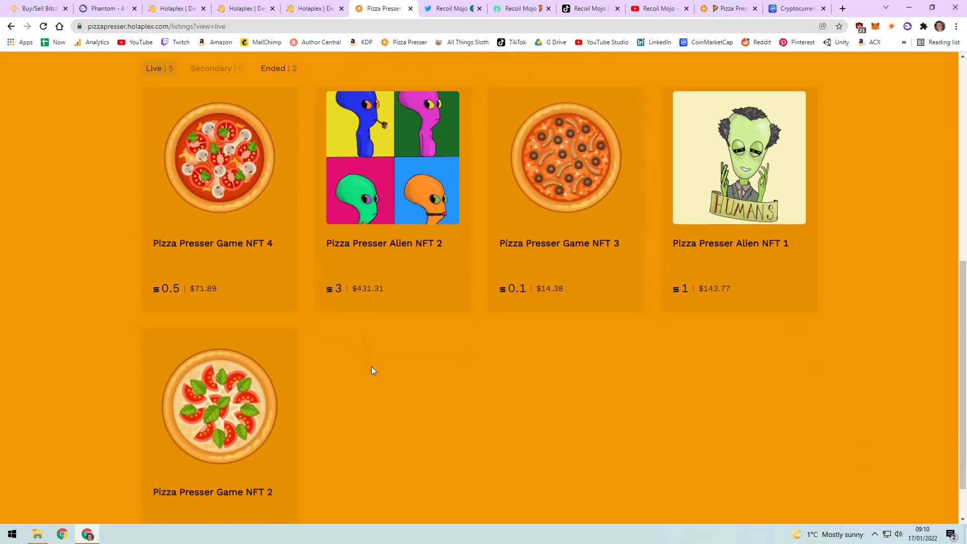
pyautogui.scroll(5, 371, 369)
pyautogui.scroll(1, 374, 369)
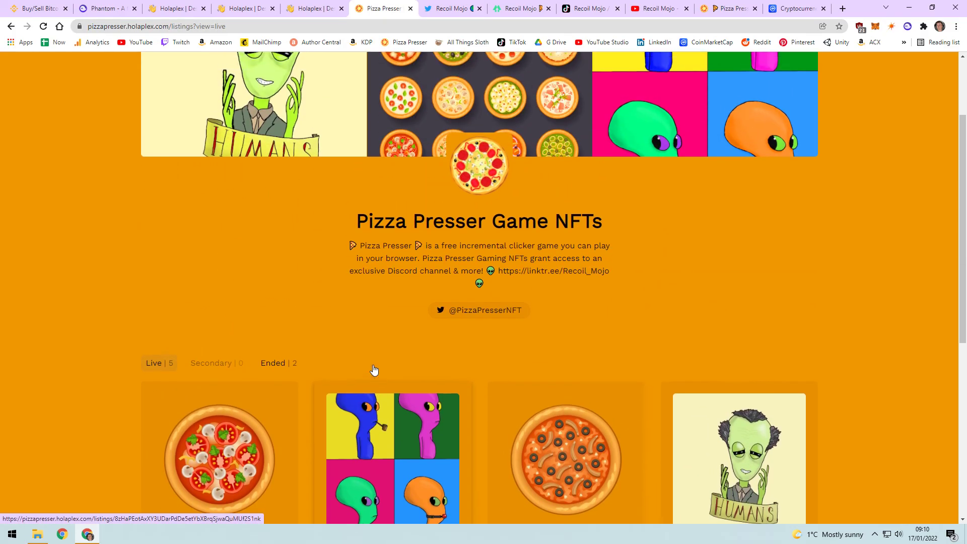
pyautogui.scroll(-1, 478, 257)
pyautogui.scroll(-5, 478, 257)
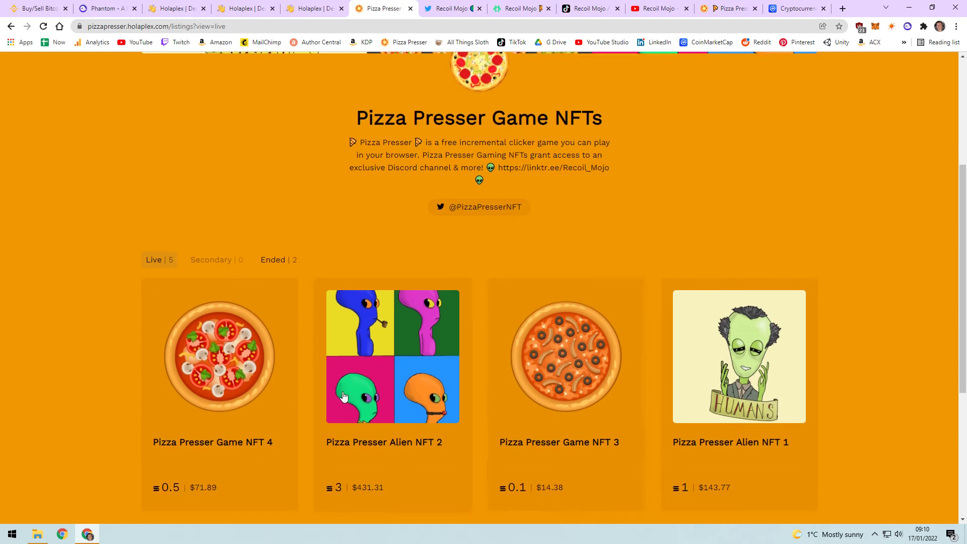
pyautogui.scroll(3, 401, 351)
pyautogui.scroll(4, 408, 375)
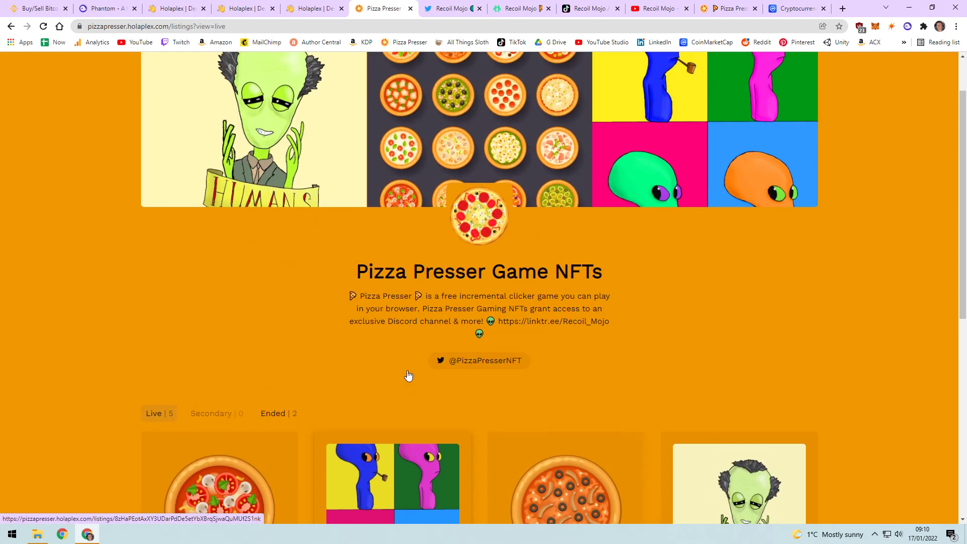
pyautogui.click(619, 4)
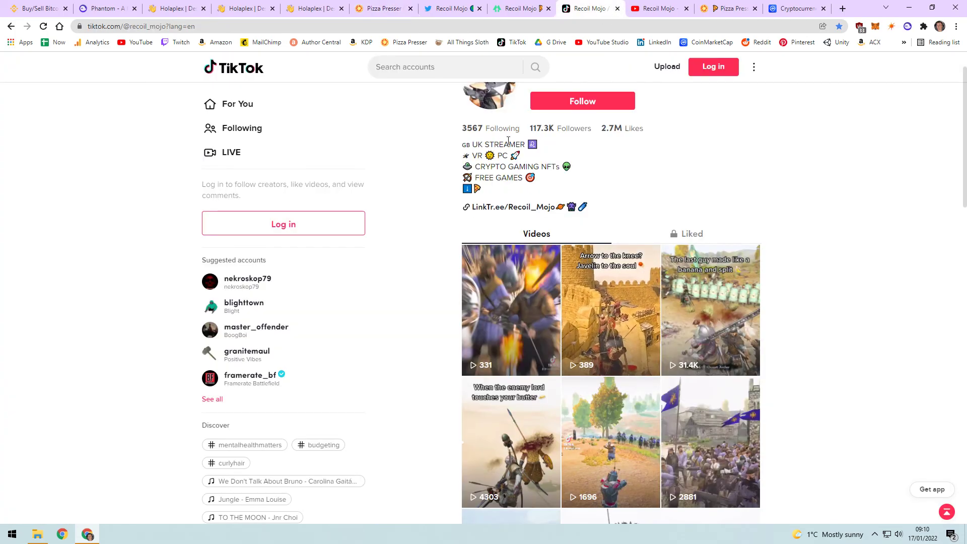
pyautogui.moveTo(530, 129); pyautogui.dragTo(580, 129)
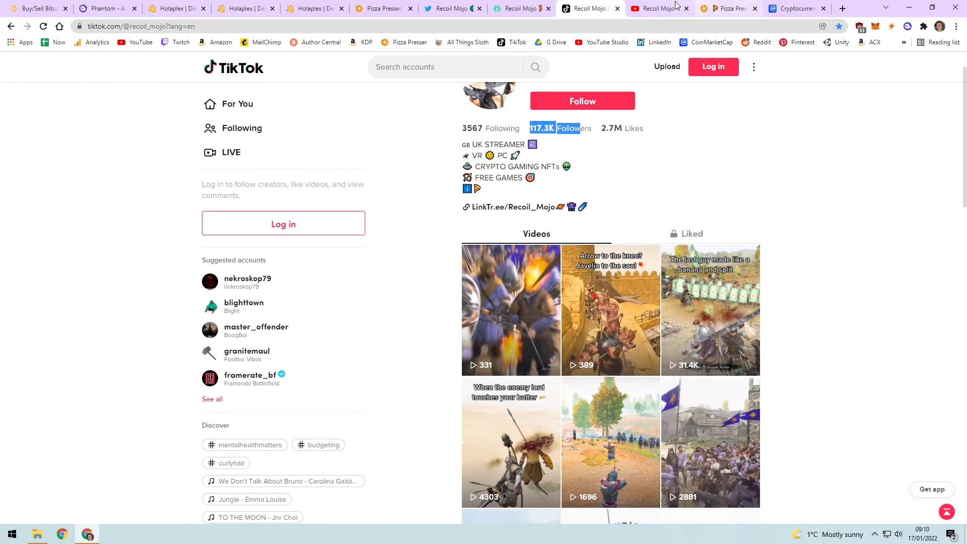
pyautogui.click(383, 8)
pyautogui.scroll(2, 435, 220)
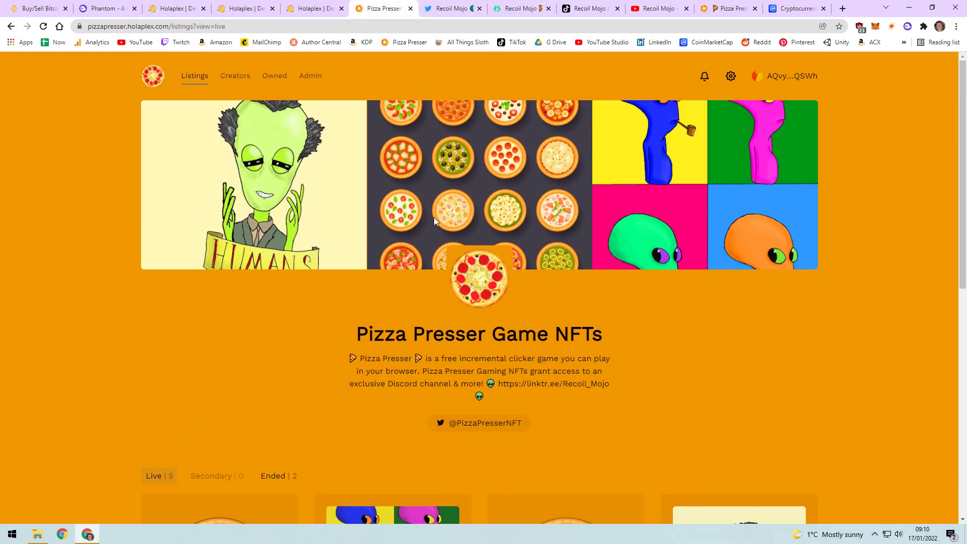